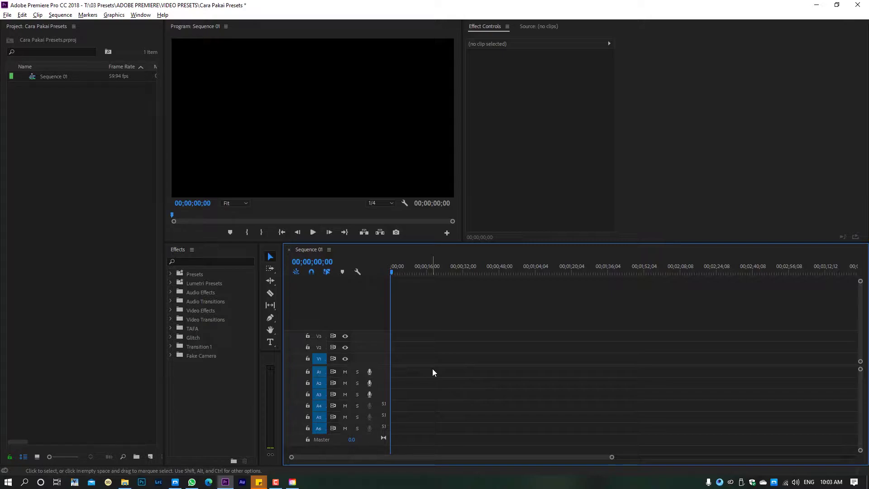
Step: Bring the browser forward and play the wedding teaser briefly before pausing it
{"action": "left_click", "coordinate": [175, 483]}
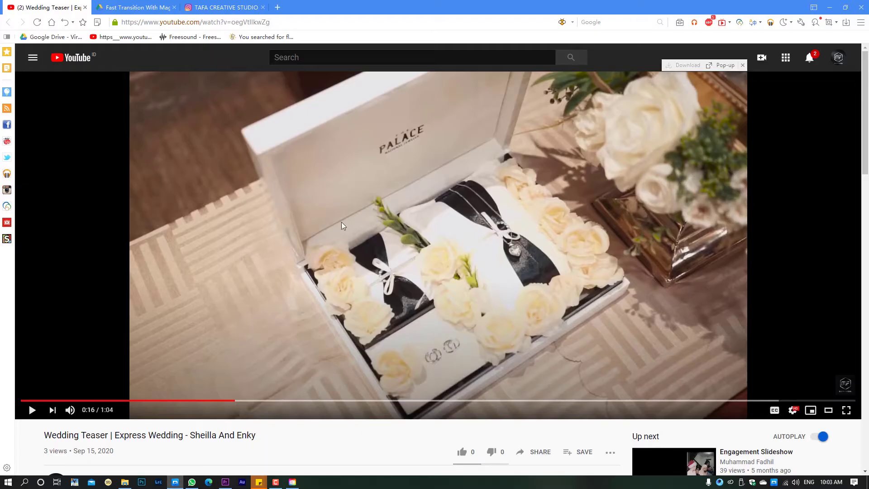
{"action": "left_click", "coordinate": [34, 410]}
{"action": "scroll", "coordinate": [205, 255], "scroll_direction": "down", "scroll_amount": 5}
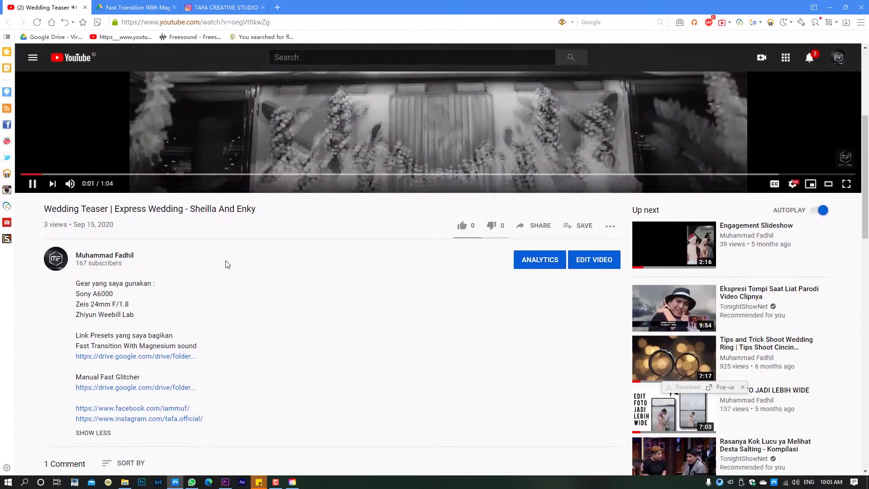
{"action": "scroll", "coordinate": [156, 292], "scroll_direction": "up", "scroll_amount": 5}
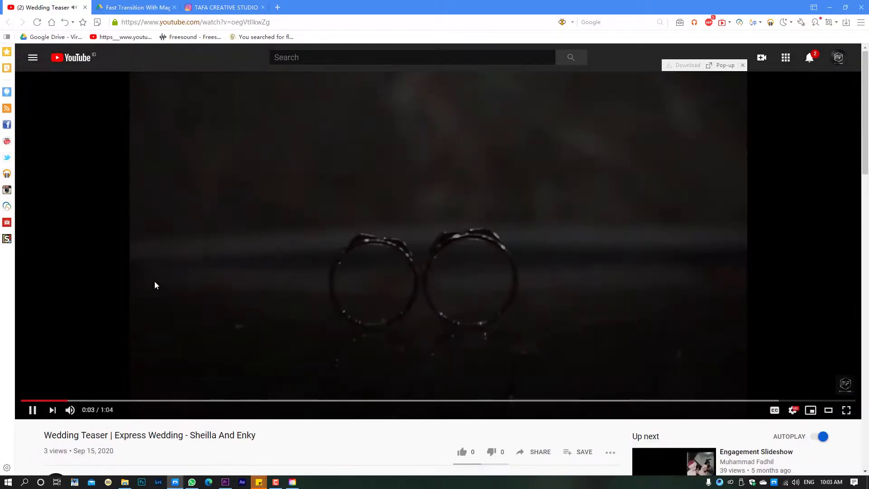
{"action": "scroll", "coordinate": [175, 247], "scroll_direction": "down", "scroll_amount": 2}
{"action": "scroll", "coordinate": [183, 240], "scroll_direction": "up", "scroll_amount": 2}
{"action": "left_click", "coordinate": [183, 241]}
{"action": "scroll", "coordinate": [170, 299], "scroll_direction": "down", "scroll_amount": 6}
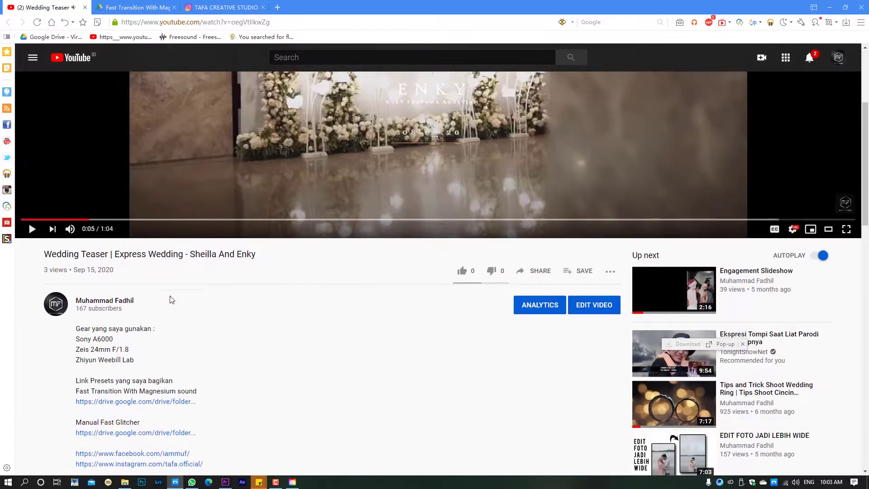
Step: Open the Fast Transition With Magnesium preset's Google Drive link from the description
{"action": "left_click_drag", "start_coordinate": [107, 301], "coordinate": [214, 303]}
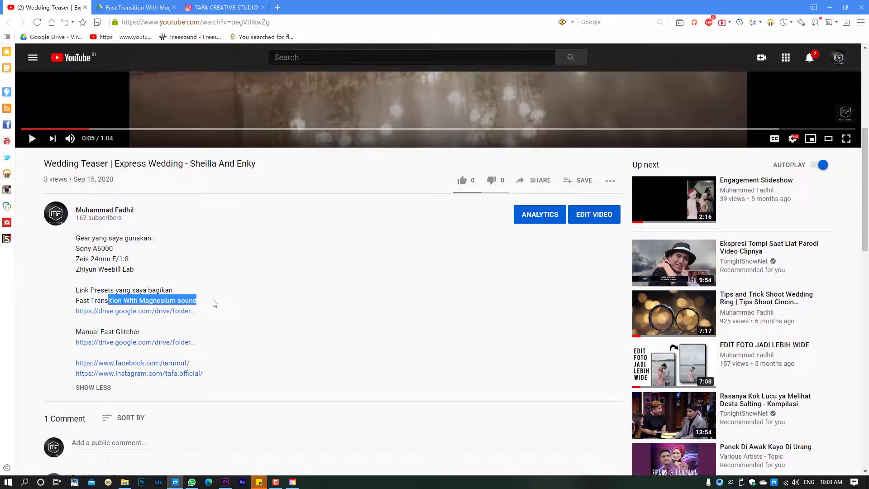
{"action": "left_click", "coordinate": [212, 304]}
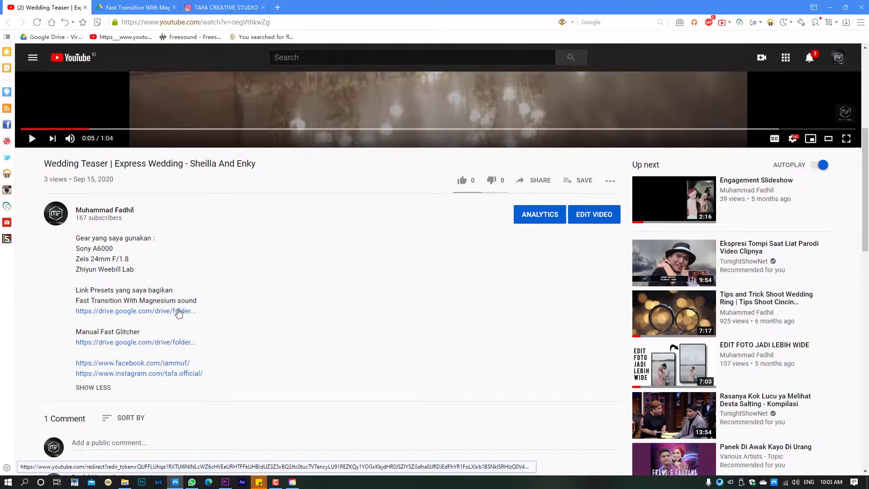
{"action": "left_click", "coordinate": [136, 8]}
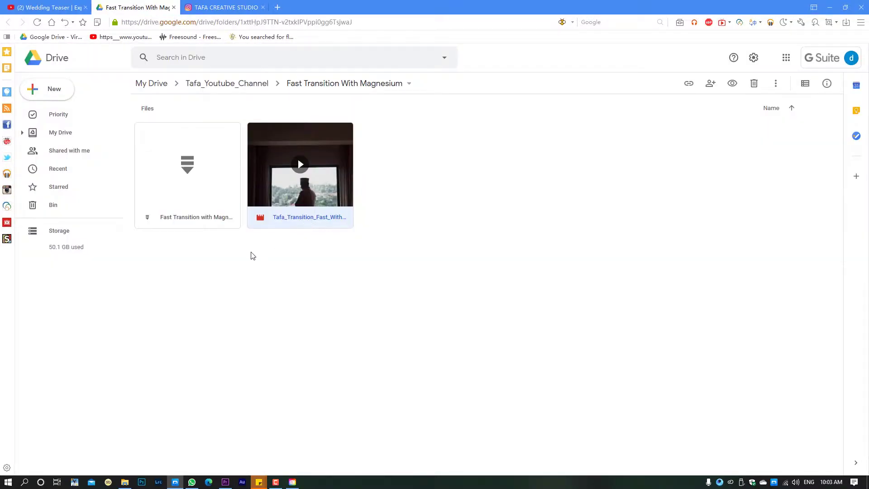
Step: Select the files in the Drive folder, ending on the sample transition video
{"action": "left_click_drag", "start_coordinate": [180, 253], "coordinate": [302, 174]}
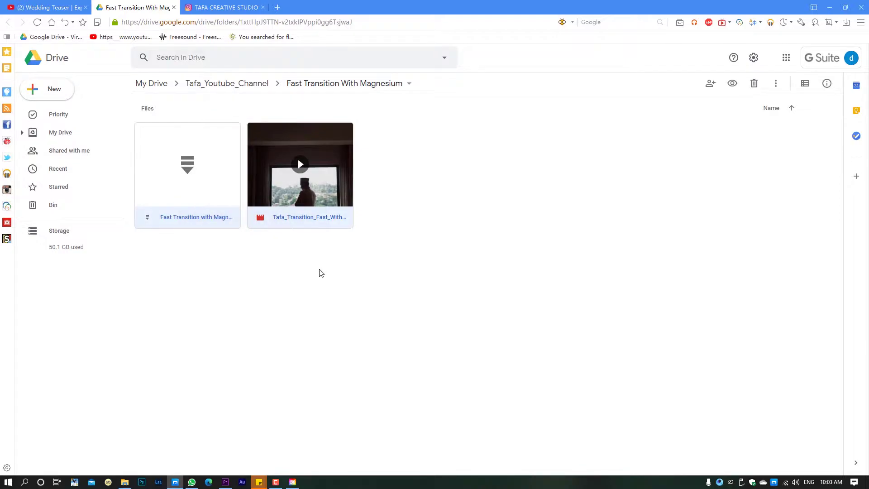
{"action": "left_click_drag", "start_coordinate": [321, 272], "coordinate": [206, 178]}
{"action": "left_click", "coordinate": [207, 258]}
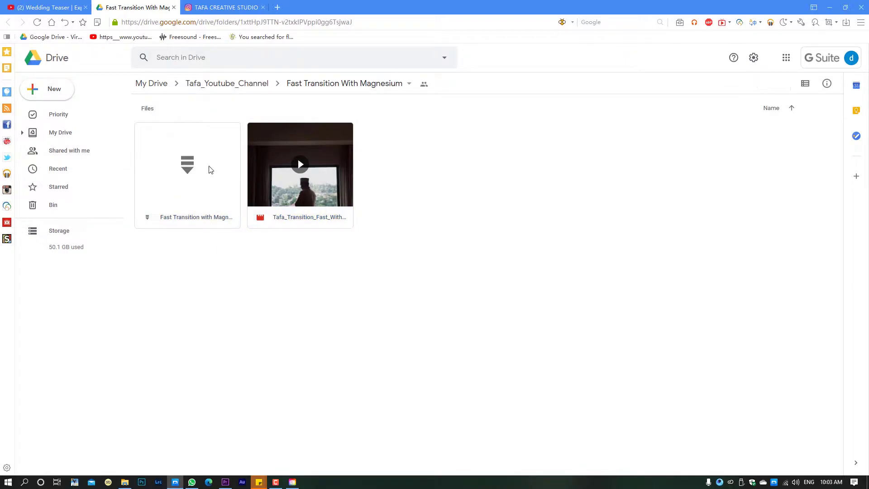
{"action": "left_click", "coordinate": [210, 169]}
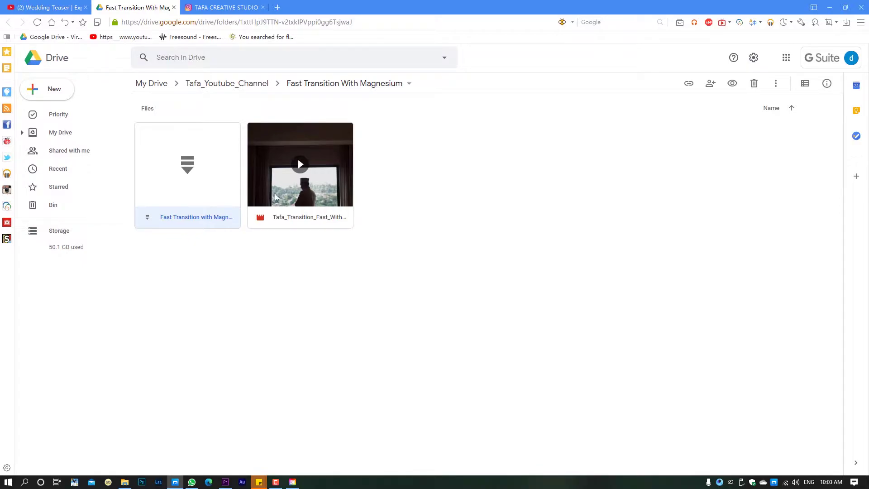
{"action": "left_click", "coordinate": [315, 218]}
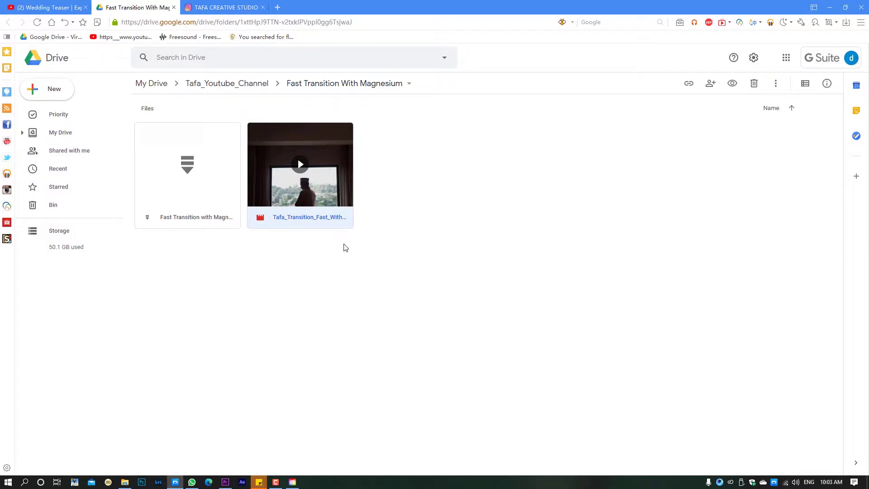
Step: Play the Tafa_Transition_Fast_With_Magnesium.mp4 preview, pause near the end, and minimize the browser
{"action": "double_click", "coordinate": [320, 184]}
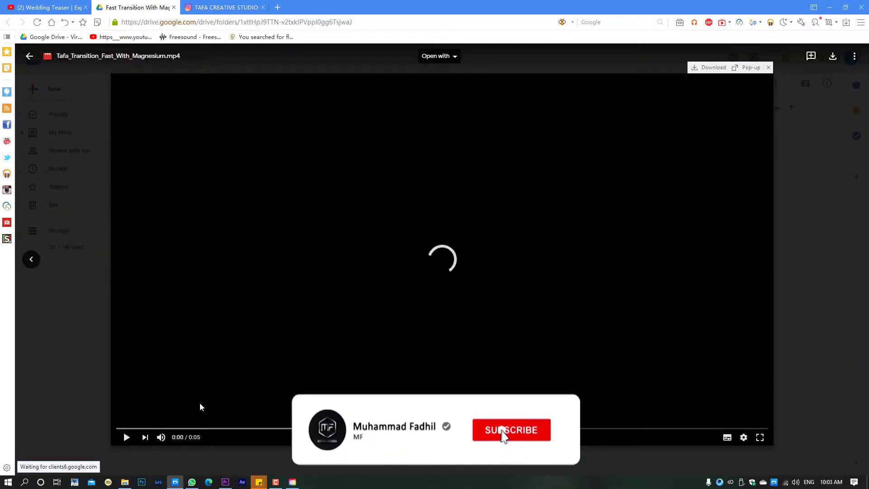
{"action": "left_click", "coordinate": [126, 437]}
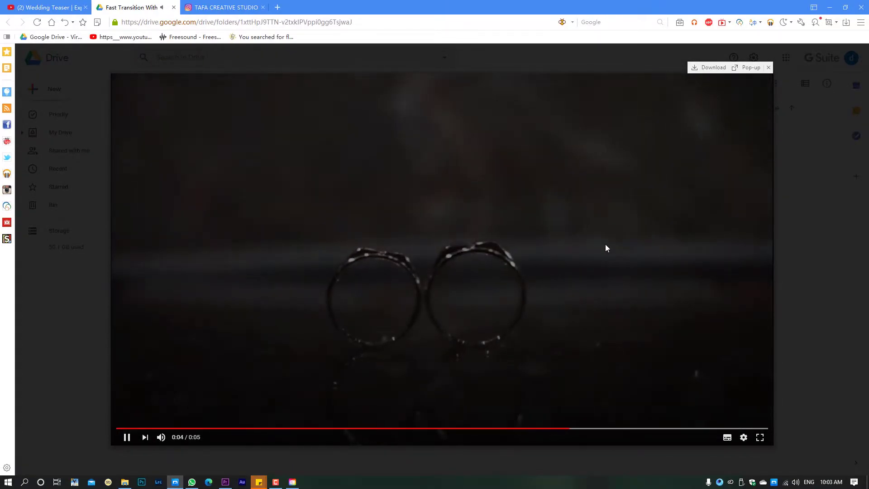
{"action": "left_click", "coordinate": [183, 174]}
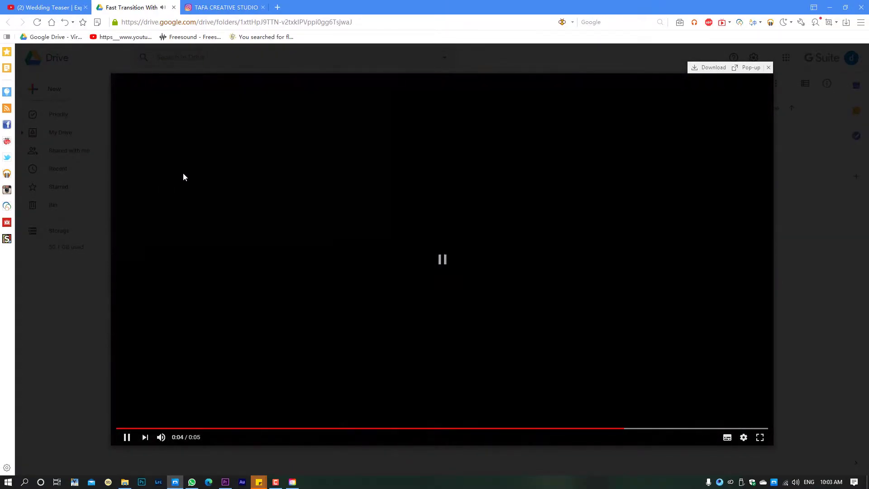
{"action": "left_click", "coordinate": [45, 7]}
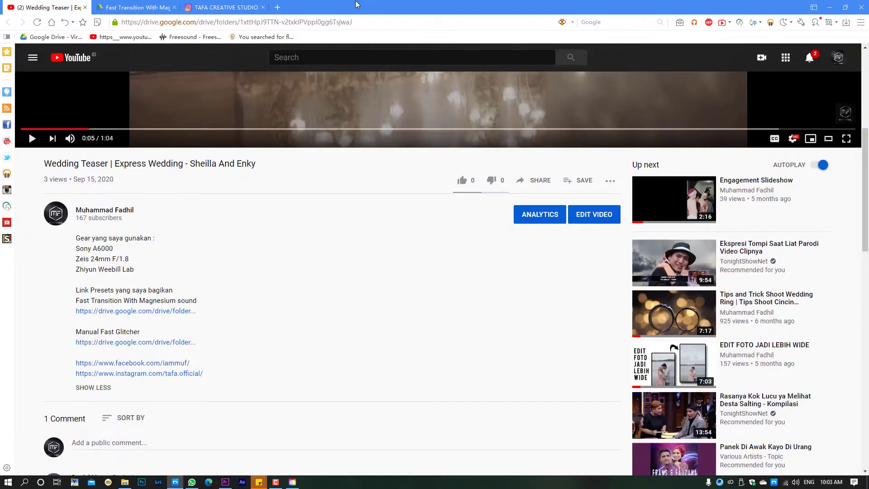
{"action": "left_click", "coordinate": [831, 6]}
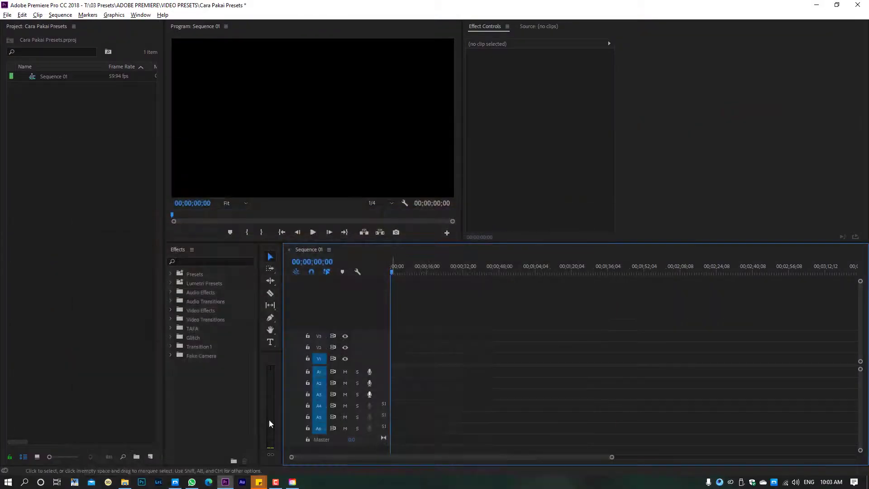
Step: Close the Drive video preview back to the folder and return to Premiere Pro
{"action": "left_click", "coordinate": [110, 165]}
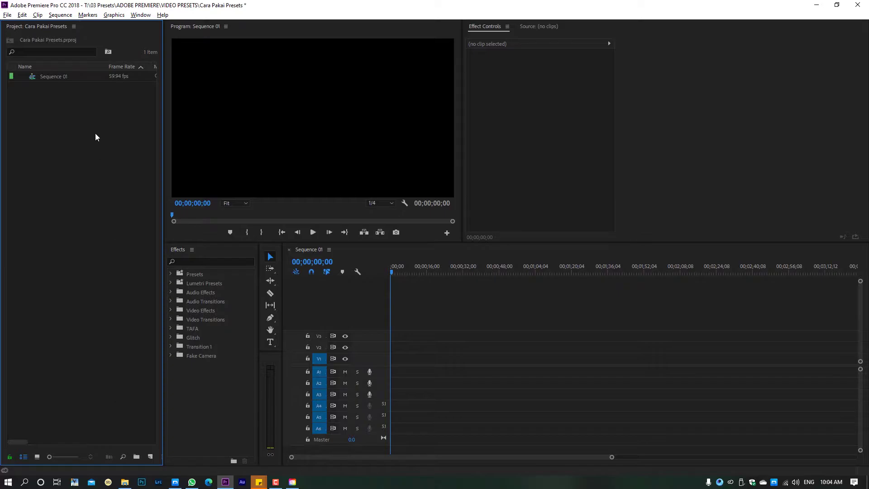
{"action": "left_click", "coordinate": [175, 482]}
{"action": "left_click", "coordinate": [136, 8]}
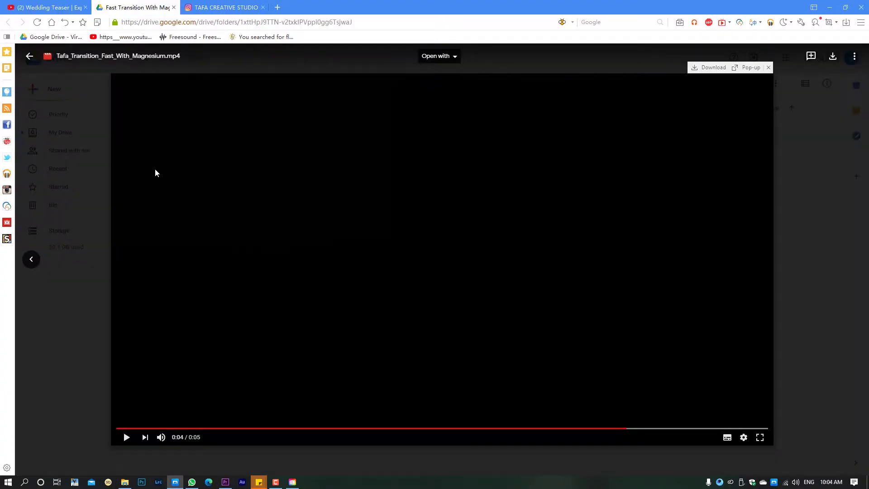
{"action": "left_click", "coordinate": [80, 186]}
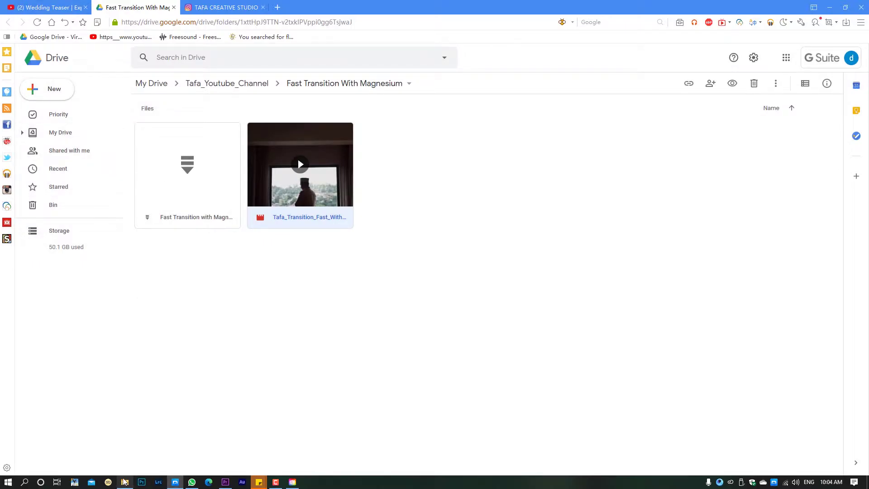
{"action": "left_click", "coordinate": [225, 481]}
Step: Import the Glitcher project from VIDEO PRESETS with Allow importing duplicate media turned off
{"action": "right_click", "coordinate": [74, 129]}
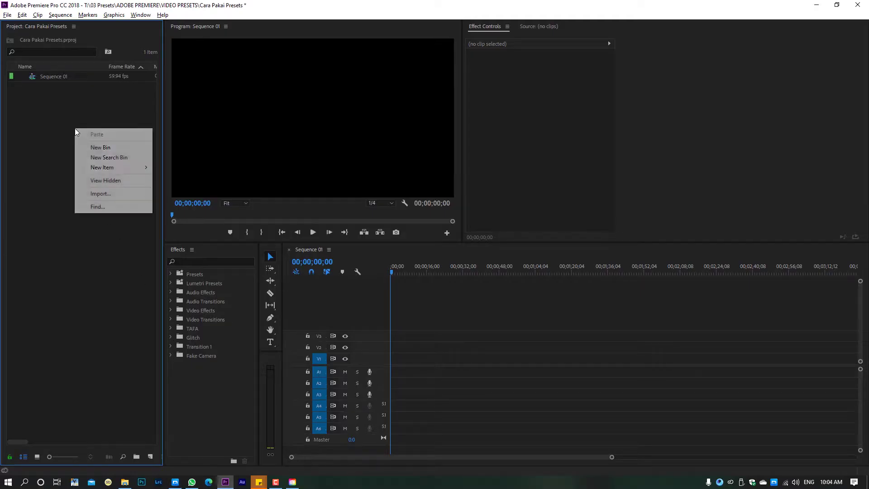
{"action": "left_click", "coordinate": [131, 195]}
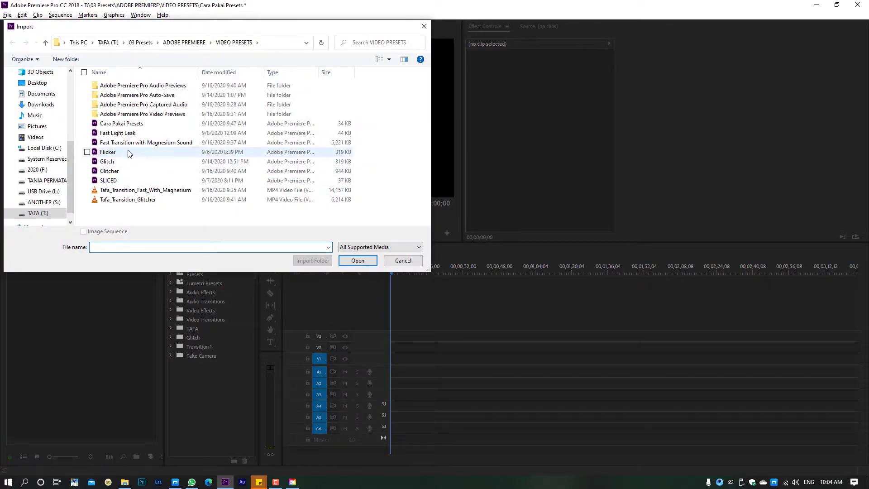
{"action": "double_click", "coordinate": [120, 175]}
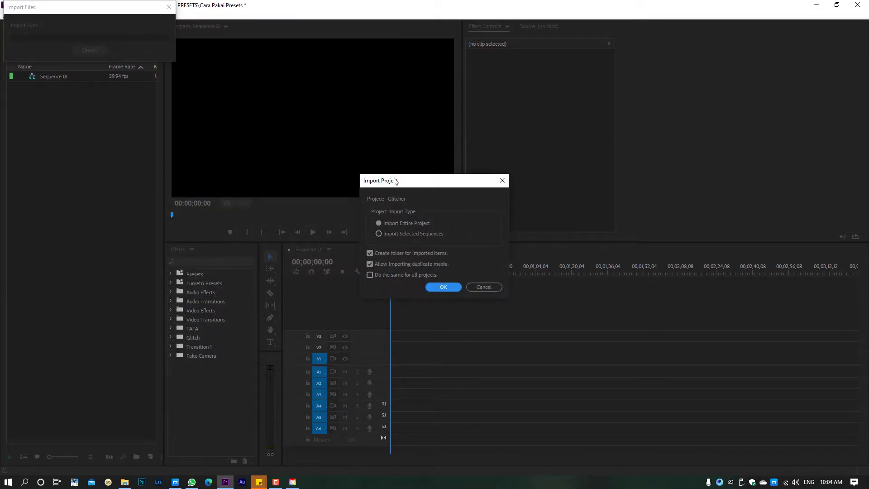
{"action": "left_click_drag", "start_coordinate": [394, 178], "coordinate": [424, 113]}
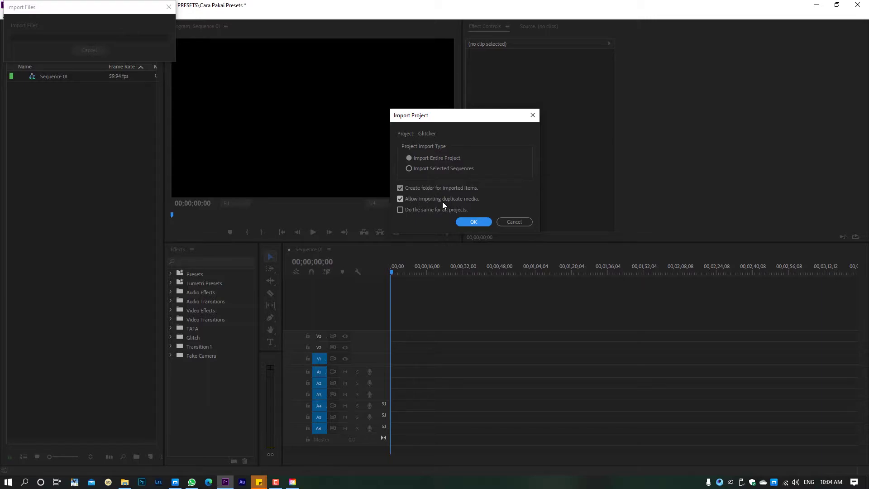
{"action": "left_click", "coordinate": [401, 200]}
{"action": "left_click", "coordinate": [473, 220]}
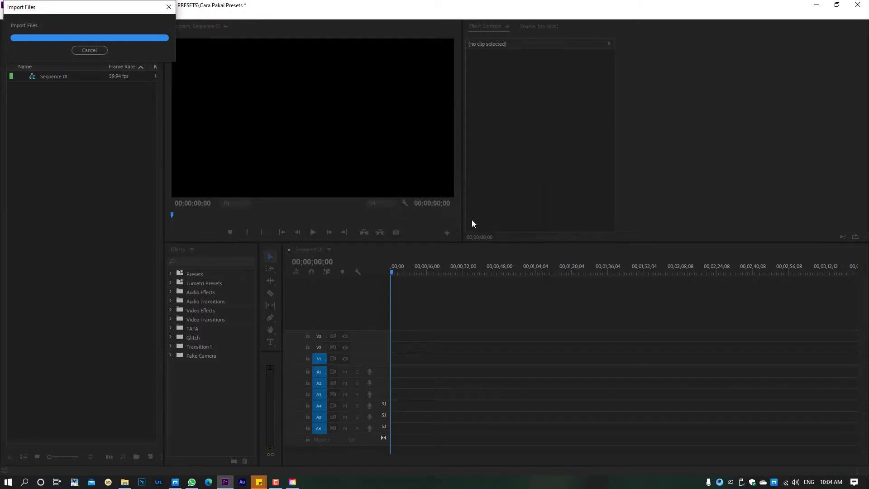
Step: Drop the Glitcher sequence onto Sequence 01, keep existing settings, then delete the clip
{"action": "left_click", "coordinate": [155, 185]}
{"action": "left_click", "coordinate": [22, 77]}
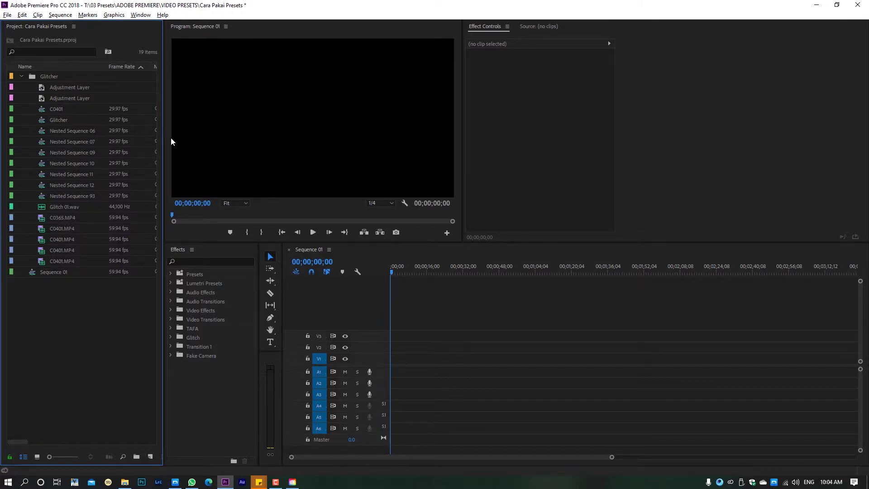
{"action": "left_click_drag", "start_coordinate": [163, 141], "coordinate": [154, 143]}
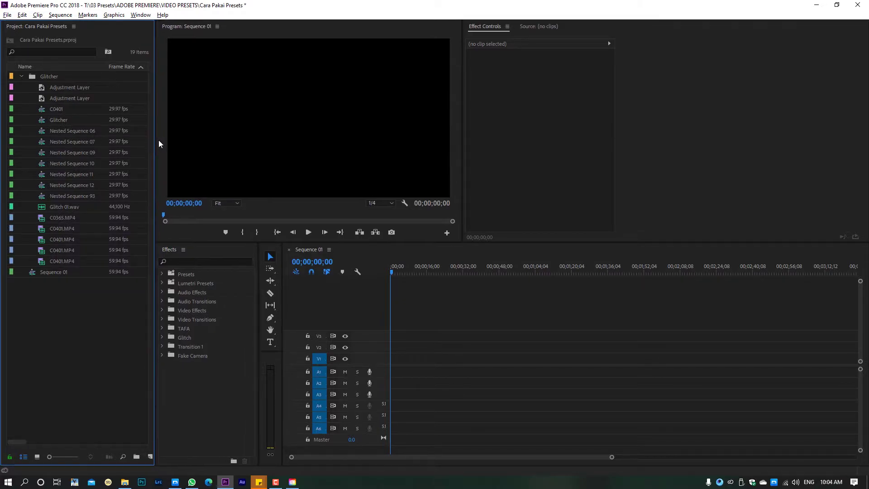
{"action": "left_click", "coordinate": [44, 121]}
{"action": "mouse_move", "coordinate": [41, 119]}
{"action": "left_mouse_down"}
{"action": "mouse_move", "coordinate": [410, 372]}
{"action": "mouse_move", "coordinate": [389, 362]}
{"action": "left_mouse_up"}
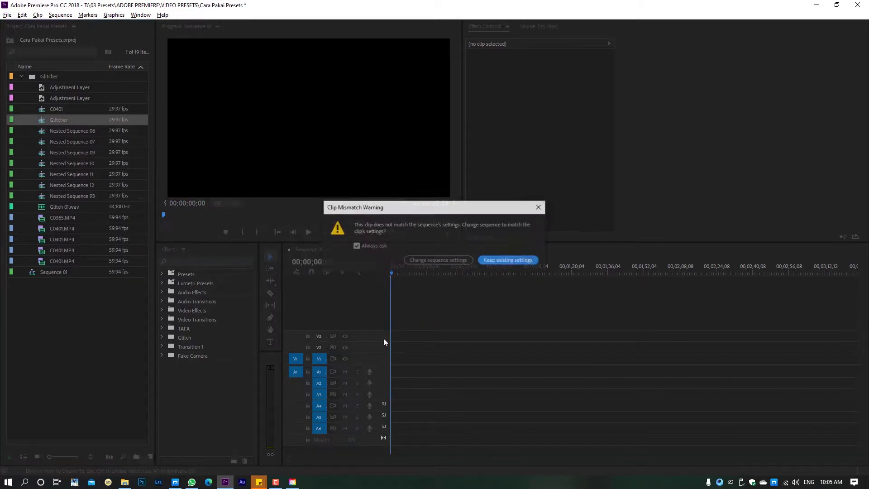
{"action": "left_click", "coordinate": [500, 260]}
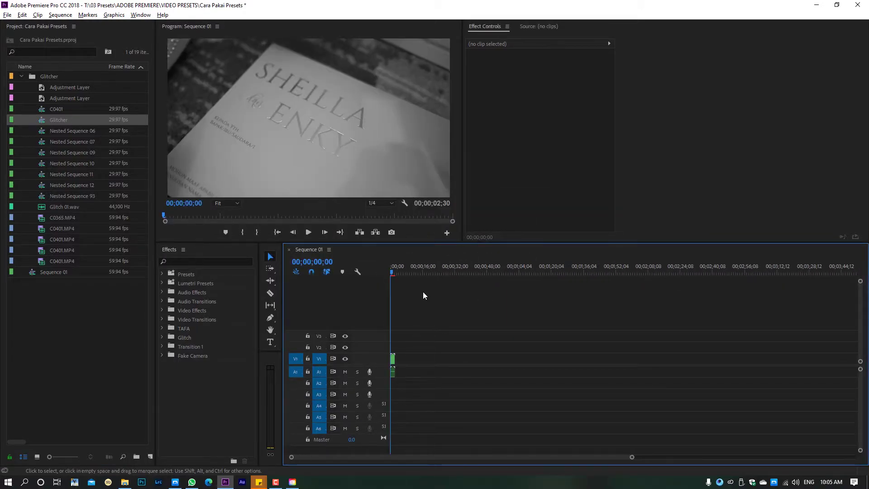
{"action": "left_click_drag", "start_coordinate": [425, 398], "coordinate": [383, 346]}
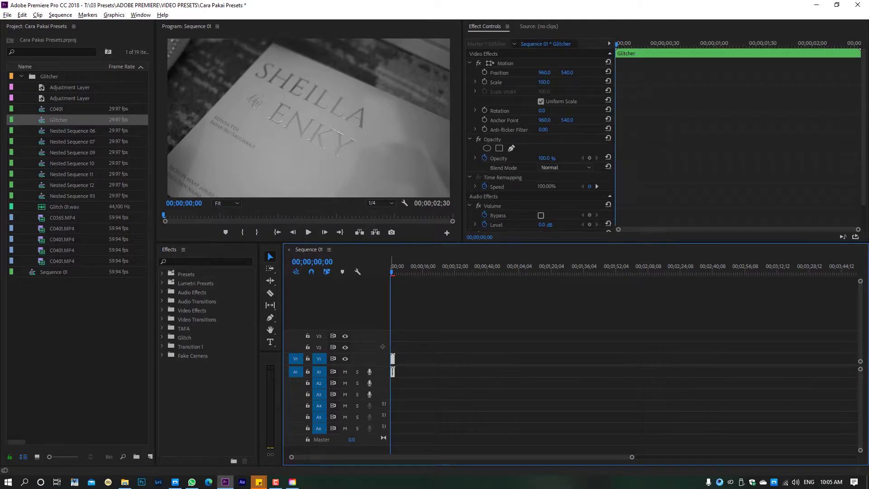
{"action": "key", "text": "Delete"}
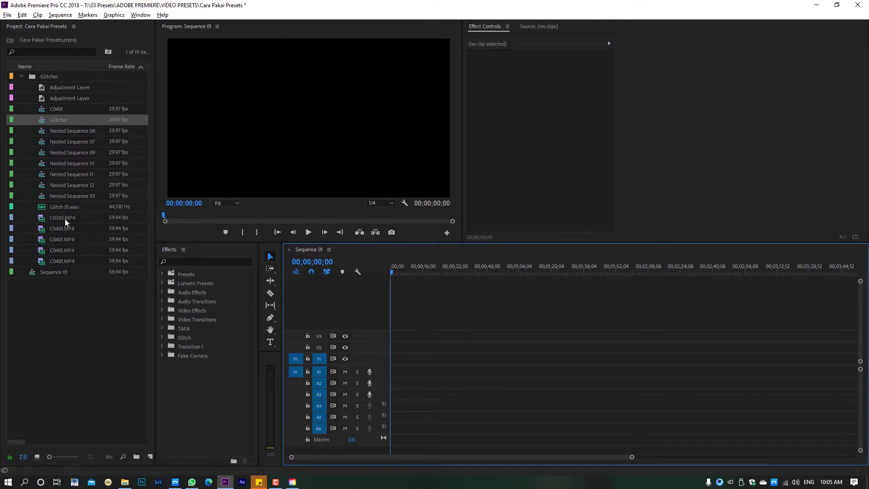
Step: Create a new Sequence 02 with a 29.97 fps timebase
{"action": "left_click", "coordinate": [63, 290]}
{"action": "left_click", "coordinate": [151, 457]}
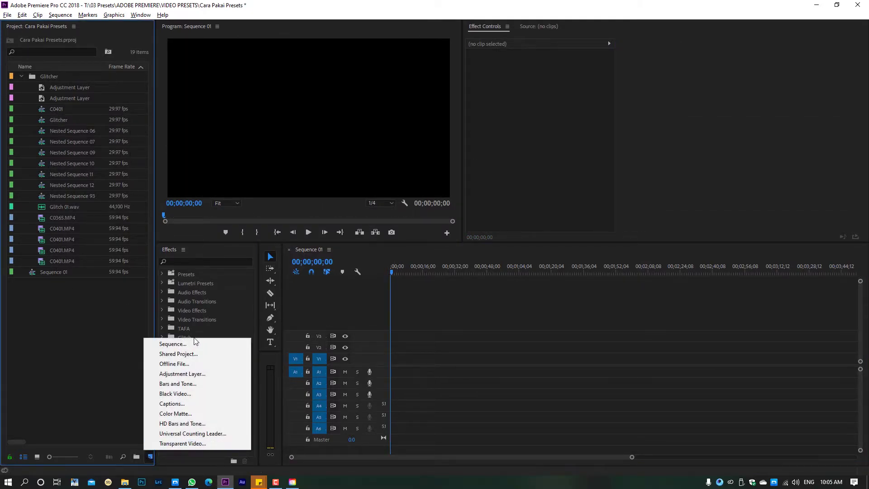
{"action": "left_click", "coordinate": [181, 342]}
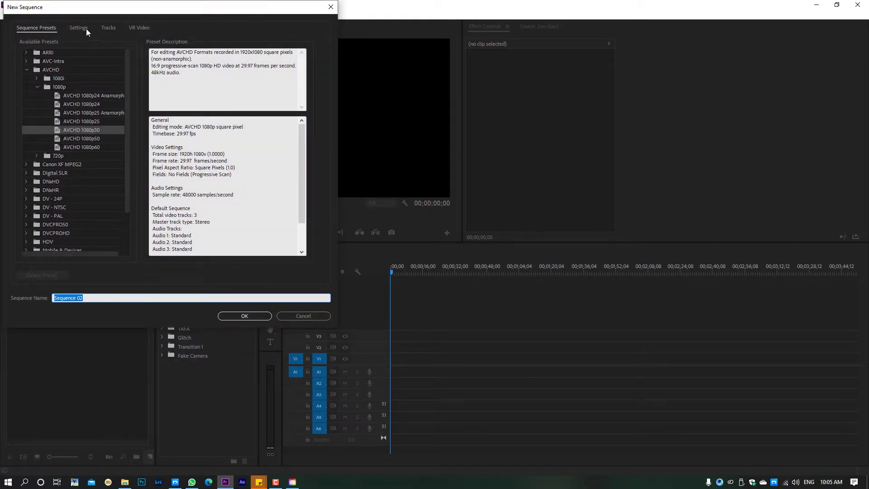
{"action": "left_click", "coordinate": [78, 28]}
{"action": "left_click", "coordinate": [143, 56]}
{"action": "left_click", "coordinate": [144, 57]}
{"action": "left_click", "coordinate": [244, 316]}
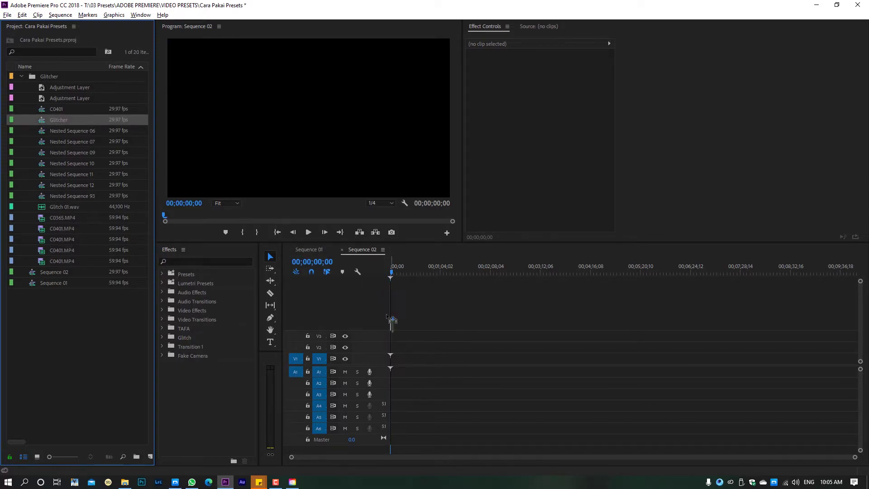
Step: Place the Glitcher clip at the start of Sequence 02, play it, and rewind
{"action": "left_click_drag", "start_coordinate": [45, 120], "coordinate": [391, 360]}
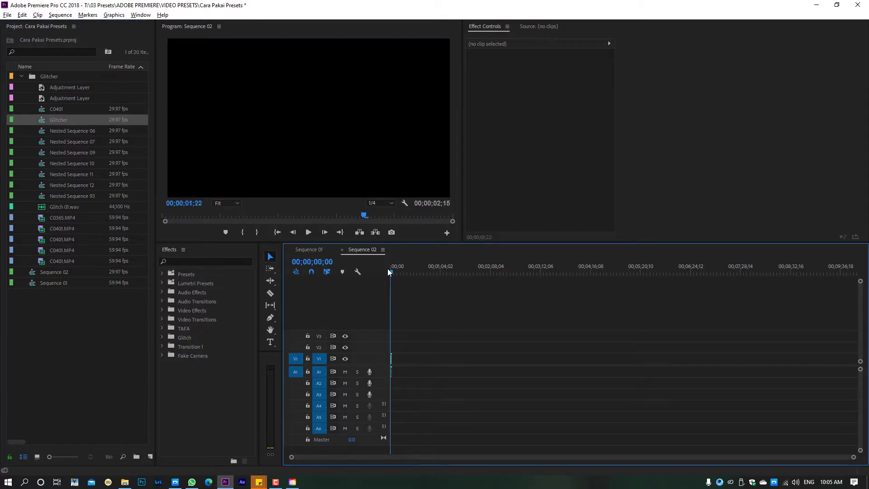
{"action": "key", "text": "space"}
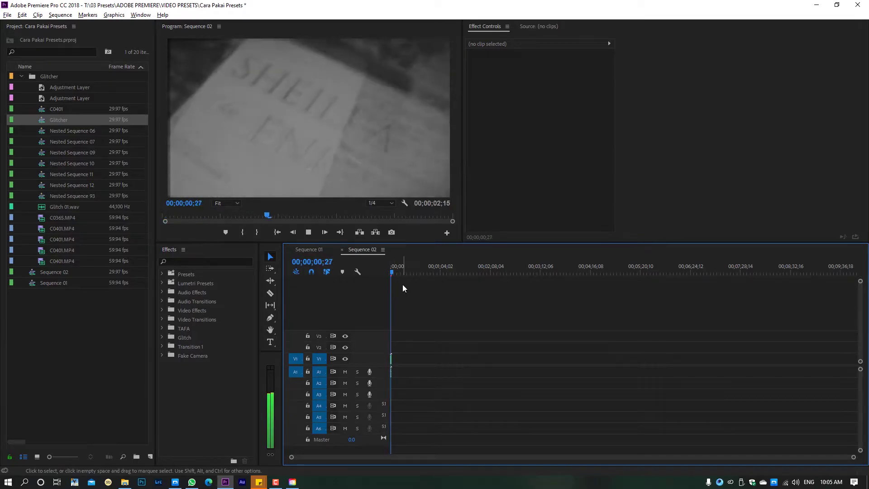
{"action": "key", "text": "space"}
{"action": "double_click", "coordinate": [370, 378]}
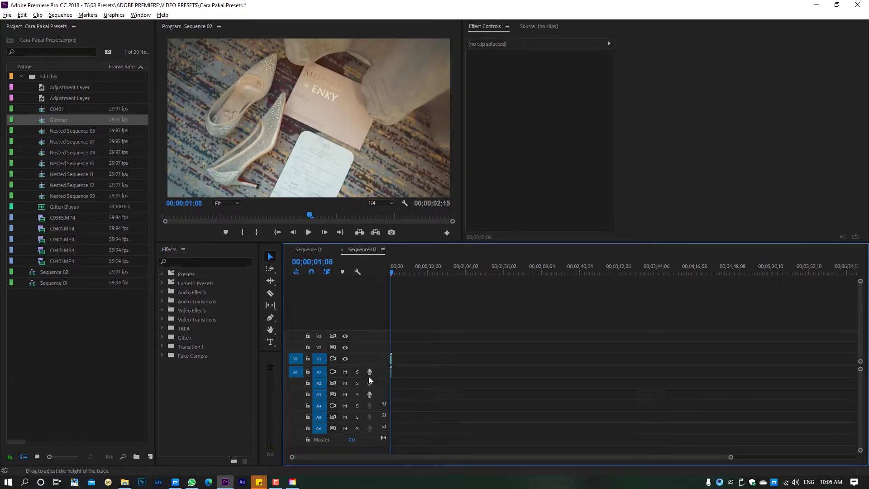
{"action": "double_click", "coordinate": [368, 376]}
{"action": "scroll", "coordinate": [404, 373], "scroll_direction": "up", "scroll_amount": 5}
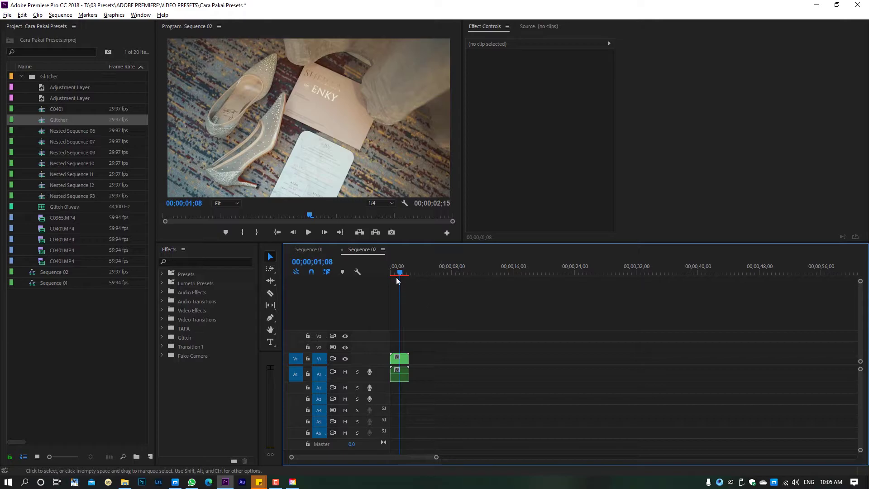
{"action": "left_click_drag", "start_coordinate": [401, 274], "coordinate": [382, 273]}
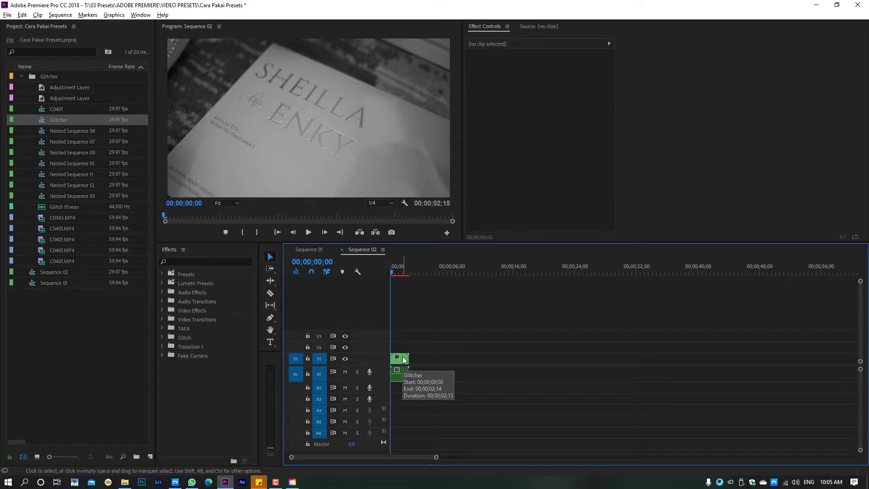
{"action": "scroll", "coordinate": [406, 363], "scroll_direction": "up", "scroll_amount": 6}
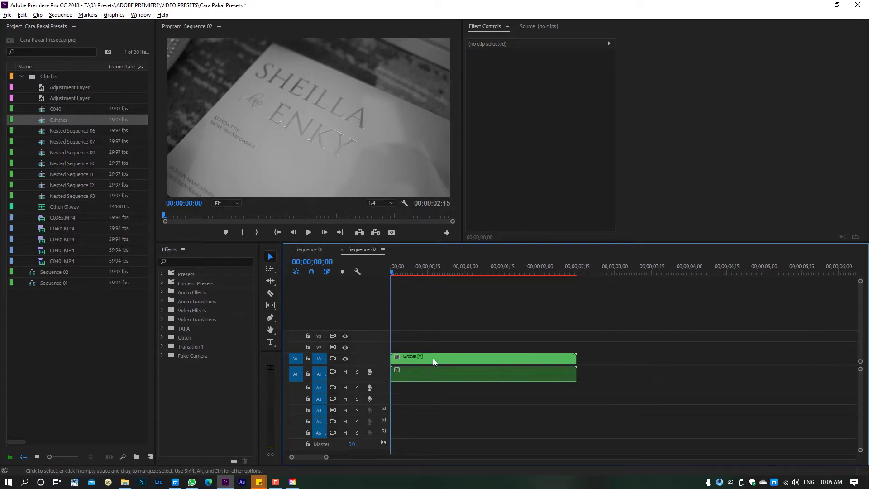
{"action": "left_click", "coordinate": [441, 357]}
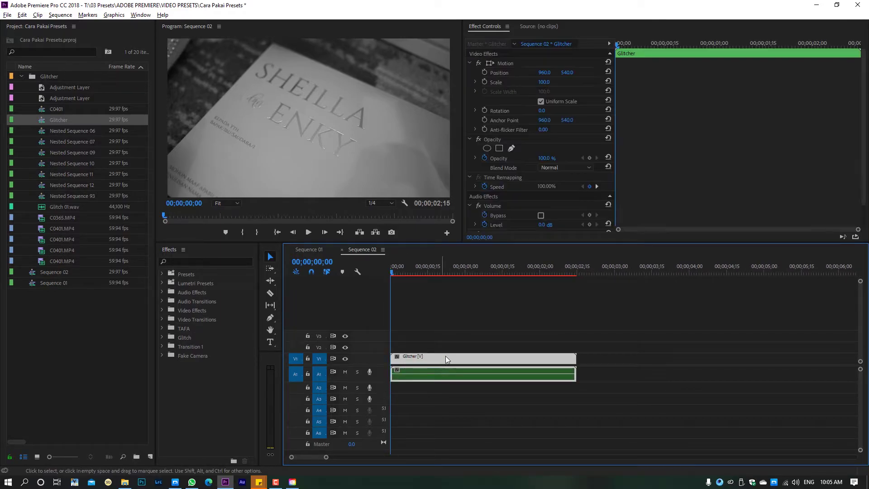
Step: Open the Glitcher clip in Sequence 02 as its own sequence
{"action": "double_click", "coordinate": [485, 357]}
{"action": "scroll", "coordinate": [484, 357], "scroll_direction": "up", "scroll_amount": 2}
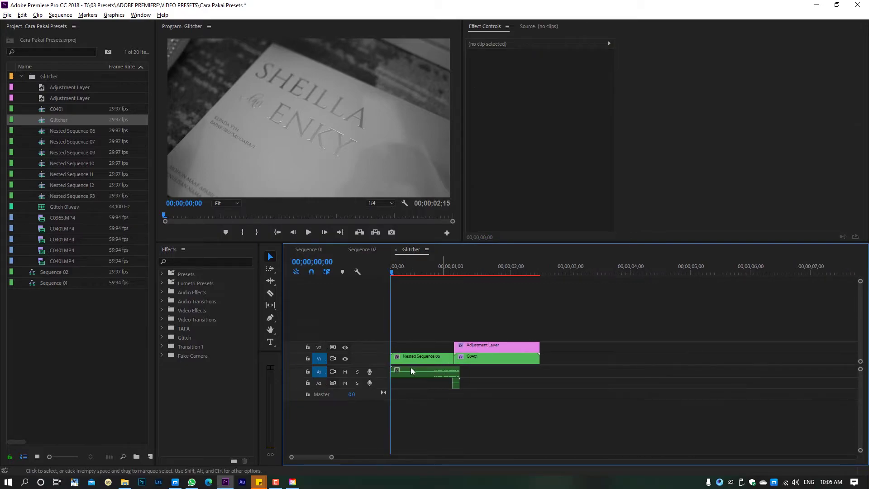
{"action": "scroll", "coordinate": [416, 364], "scroll_direction": "up", "scroll_amount": 2}
{"action": "scroll", "coordinate": [435, 344], "scroll_direction": "up", "scroll_amount": 2}
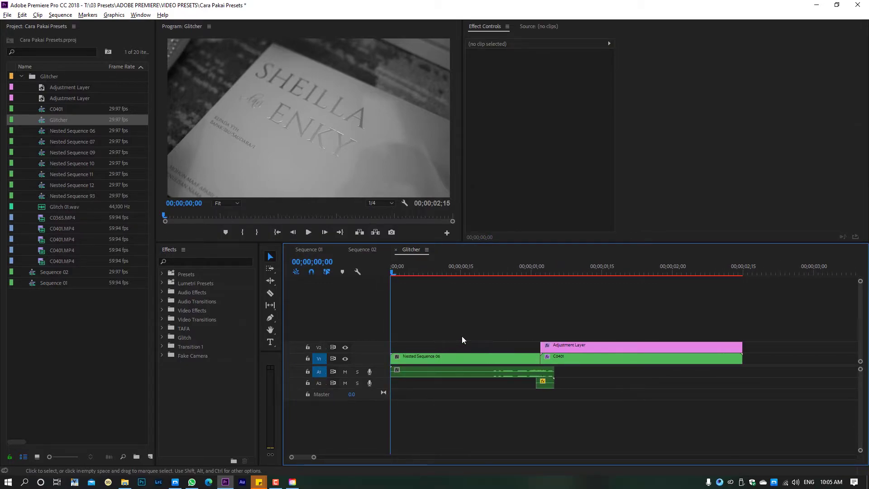
Step: Open Nested Sequence 06 inside Glitcher and bring up File Explorer on 03 Presets
{"action": "double_click", "coordinate": [447, 356]}
{"action": "scroll", "coordinate": [457, 326], "scroll_direction": "up", "scroll_amount": 3}
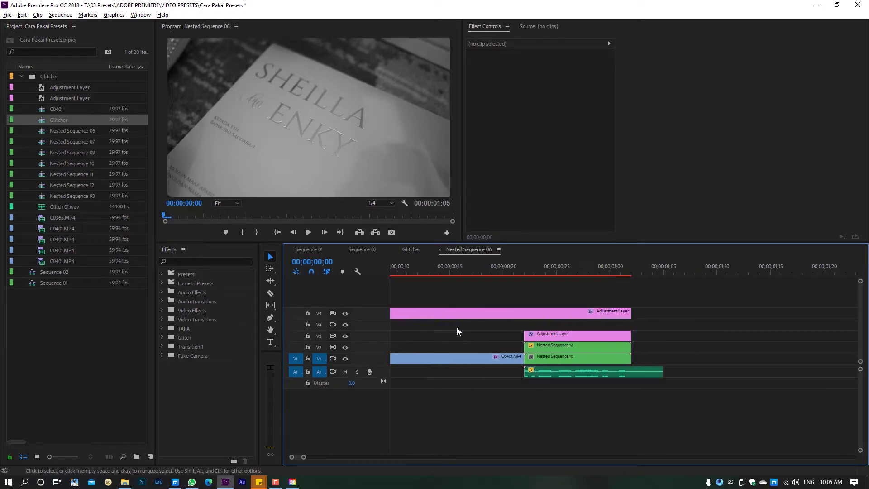
{"action": "scroll", "coordinate": [467, 316], "scroll_direction": "up", "scroll_amount": 2}
{"action": "scroll", "coordinate": [468, 313], "scroll_direction": "down", "scroll_amount": 2}
{"action": "scroll", "coordinate": [465, 314], "scroll_direction": "up", "scroll_amount": 1}
{"action": "scroll", "coordinate": [465, 314], "scroll_direction": "up", "scroll_amount": 1}
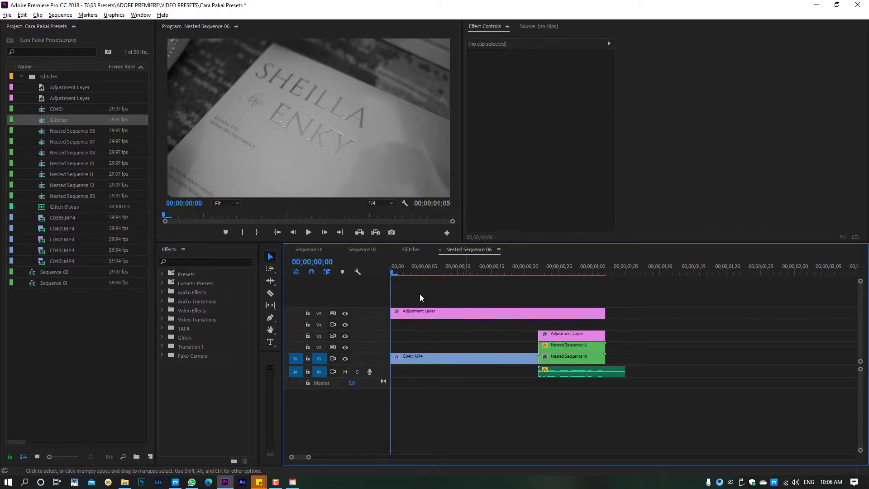
{"action": "left_click", "coordinate": [430, 338]}
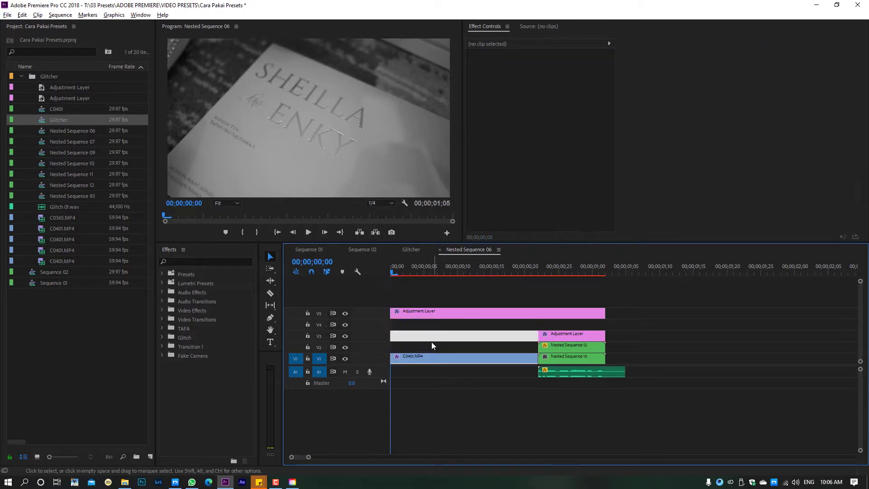
{"action": "left_click", "coordinate": [124, 482]}
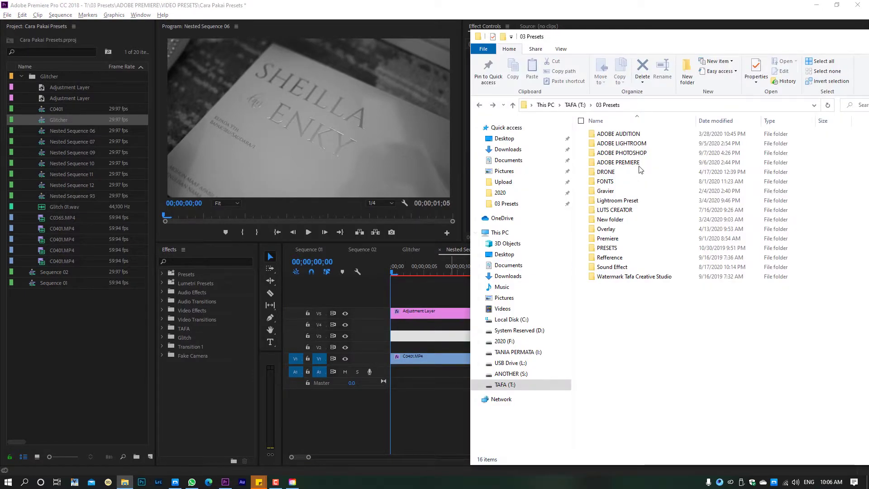
Step: Navigate from TAFA (T:) through Job, 2020, 08 August to the client's approved videos folder
{"action": "left_click", "coordinate": [505, 384]}
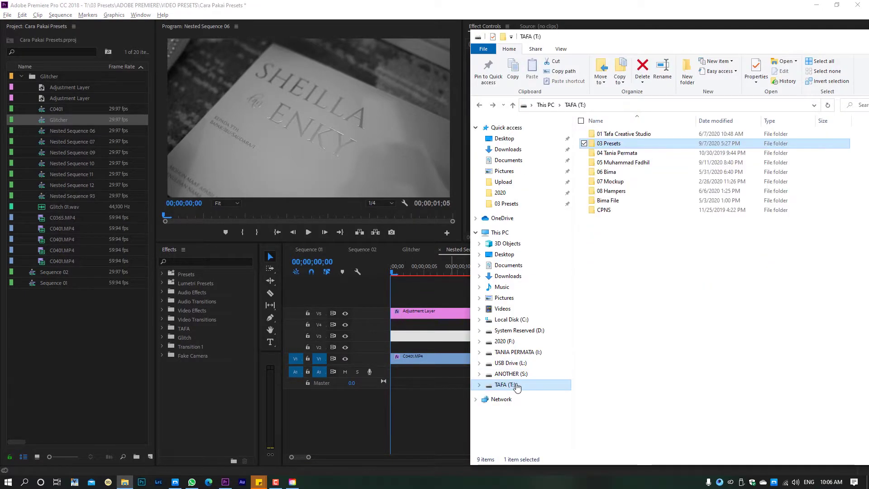
{"action": "left_click", "coordinate": [628, 134]}
{"action": "double_click", "coordinate": [629, 134]}
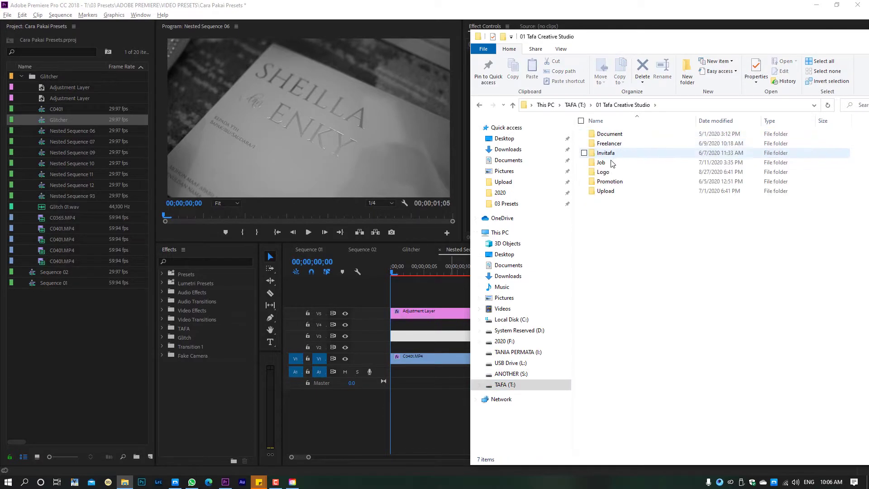
{"action": "double_click", "coordinate": [617, 152]}
{"action": "double_click", "coordinate": [618, 143]}
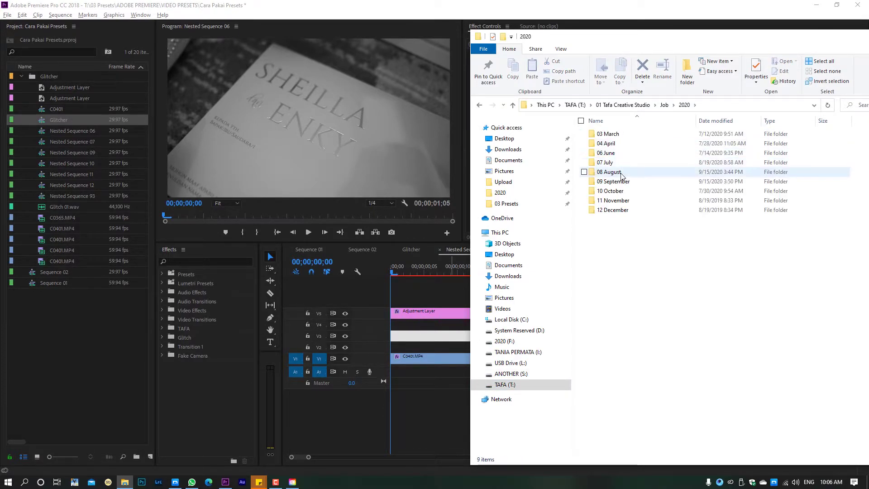
{"action": "double_click", "coordinate": [622, 171]}
{"action": "left_click", "coordinate": [625, 144]}
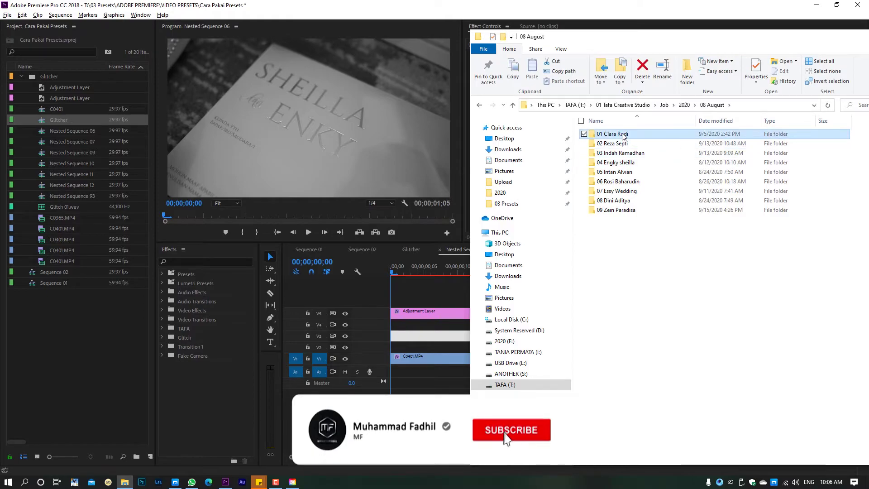
{"action": "double_click", "coordinate": [611, 134]}
{"action": "double_click", "coordinate": [636, 162]}
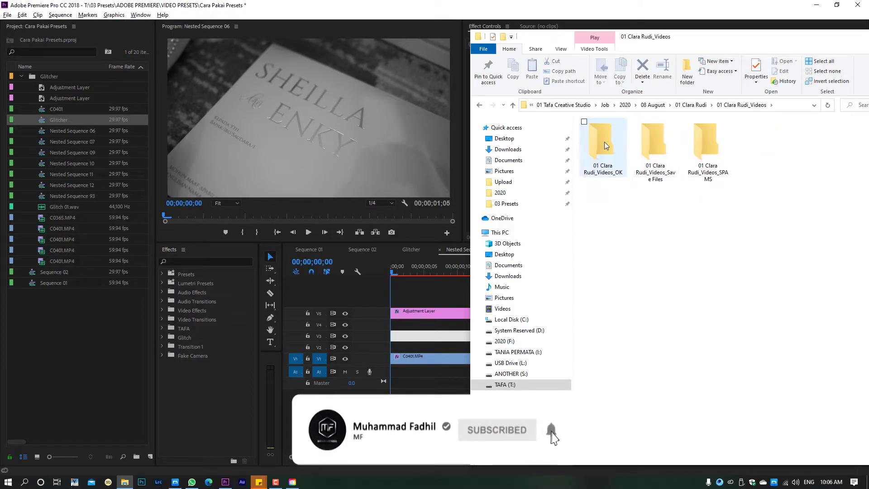
{"action": "double_click", "coordinate": [604, 143]}
{"action": "left_click_drag", "start_coordinate": [691, 42], "coordinate": [583, 32]}
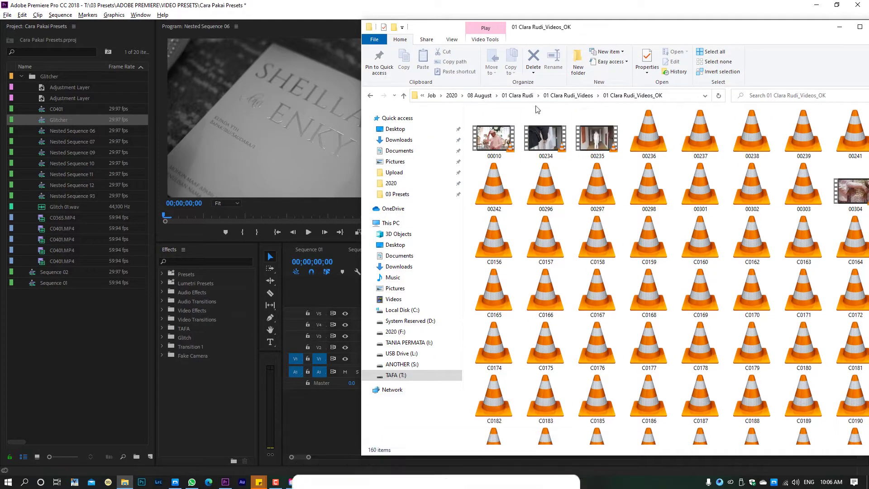
Step: Drag clips 00236 and 00238 from File Explorer into the Premiere project list
{"action": "left_click", "coordinate": [658, 147]}
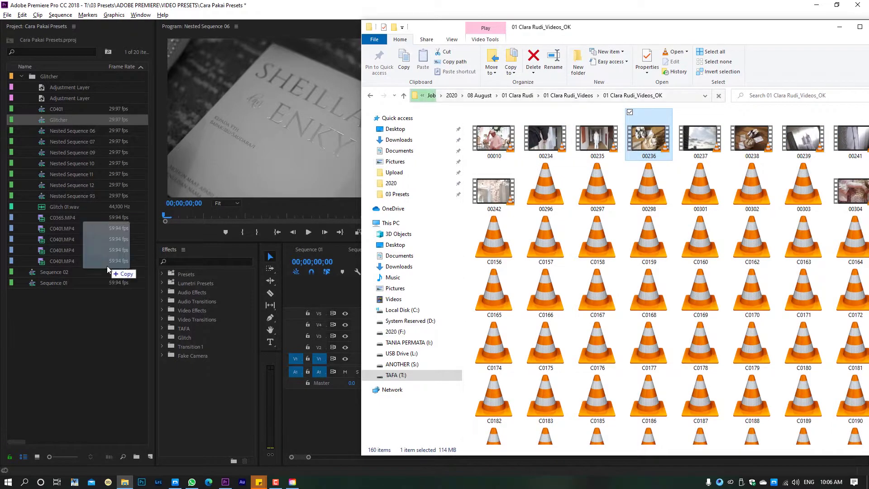
{"action": "left_click_drag", "start_coordinate": [658, 147], "coordinate": [80, 331]}
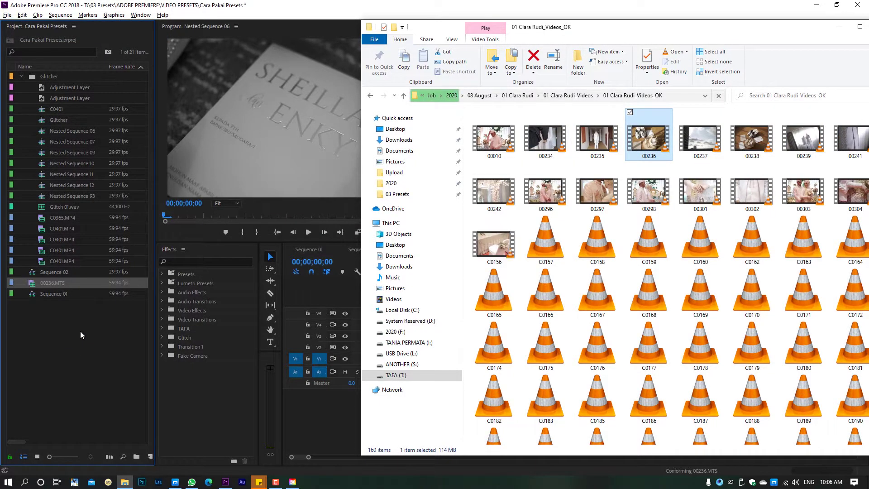
{"action": "left_click_drag", "start_coordinate": [752, 140], "coordinate": [124, 340]}
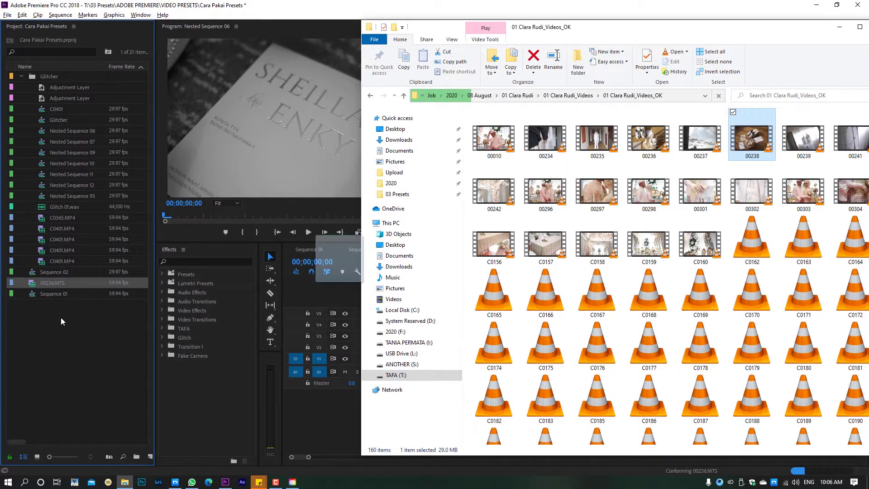
{"action": "left_click_drag", "start_coordinate": [61, 321], "coordinate": [60, 321]}
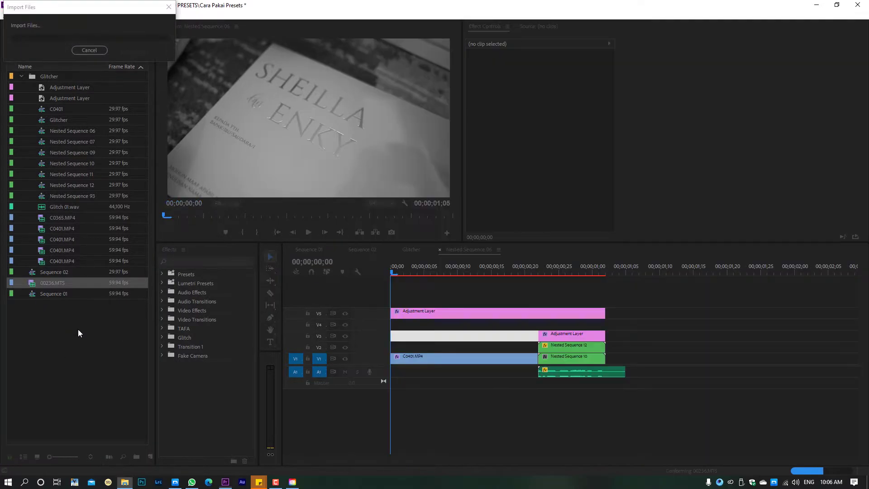
{"action": "left_click", "coordinate": [465, 299]}
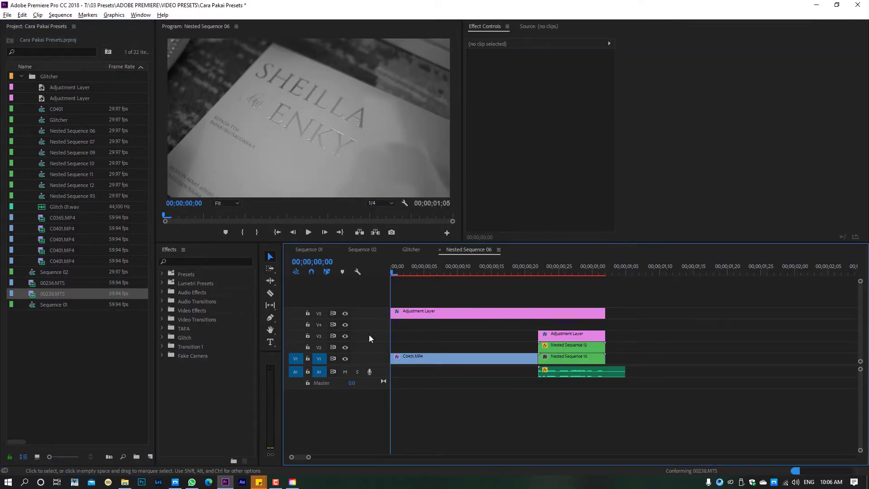
Step: Load 00236.MTS in the Source Monitor and trial in/out points at 03:59 and 05:31
{"action": "double_click", "coordinate": [39, 283]}
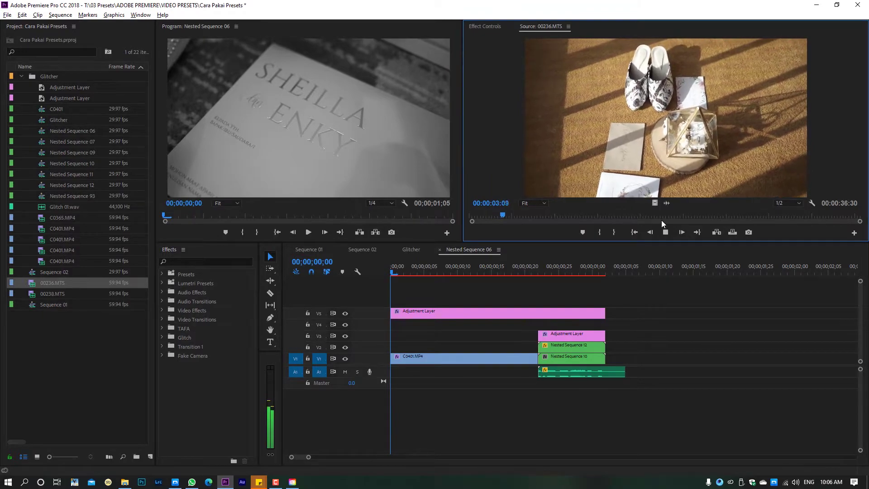
{"action": "key", "text": "space"}
{"action": "left_click", "coordinate": [603, 231]}
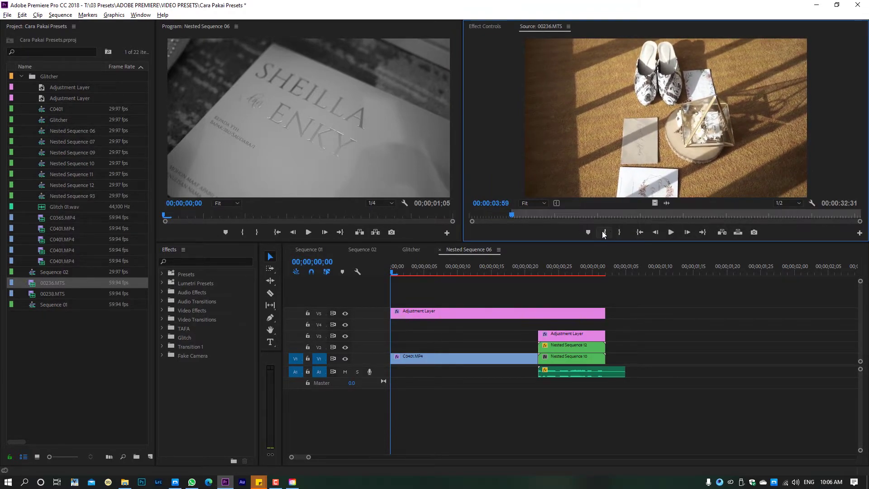
{"action": "key", "text": "space"}
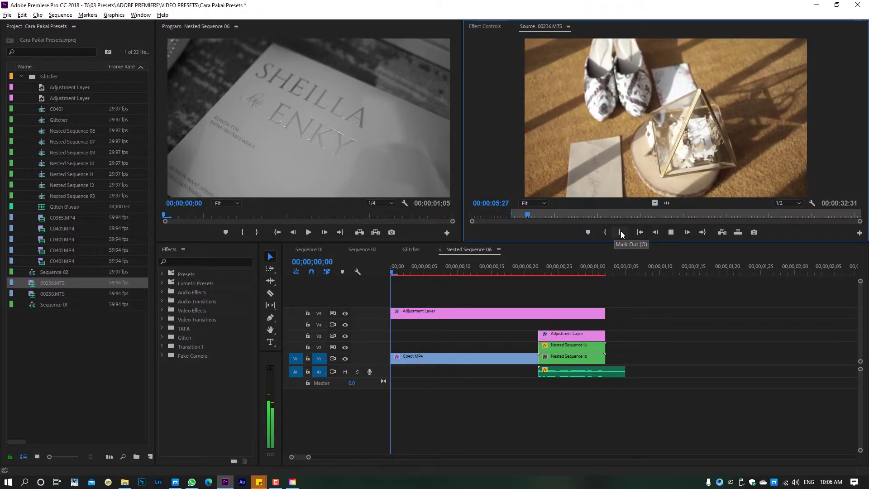
{"action": "left_click", "coordinate": [619, 232]}
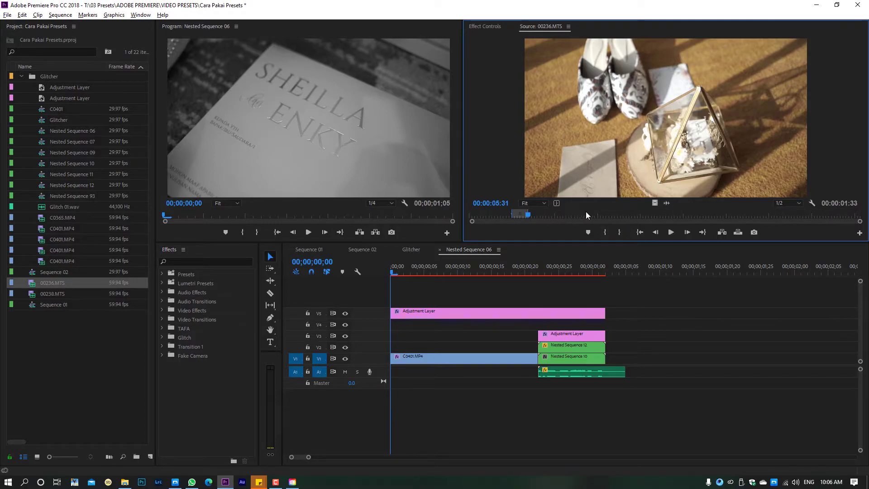
{"action": "left_click", "coordinate": [639, 213]}
{"action": "key", "text": "space"}
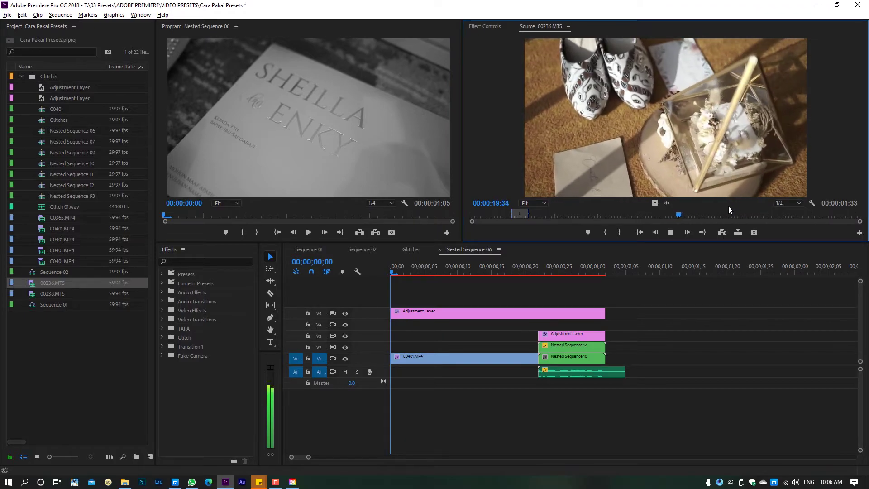
{"action": "left_click", "coordinate": [738, 214]}
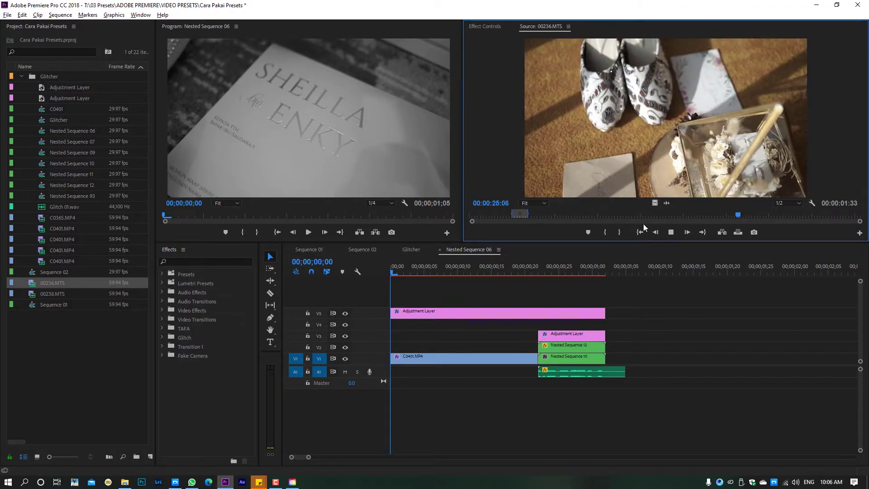
{"action": "key", "text": "space"}
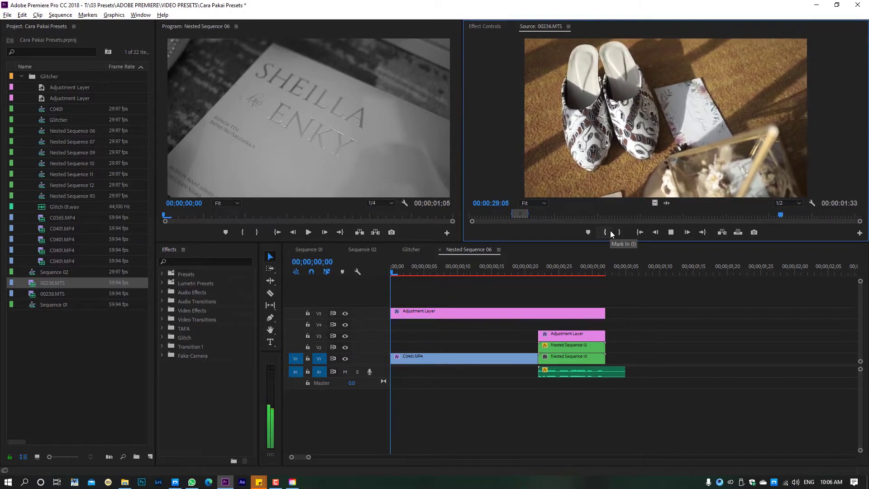
Step: Mark in at 28:59 and out at 29:52, then drop the range onto track V4
{"action": "left_click", "coordinate": [605, 232]}
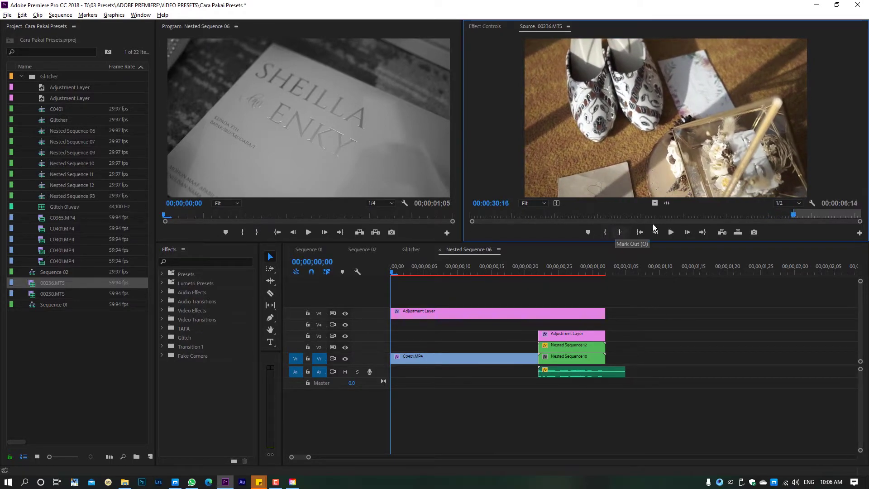
{"action": "left_click_drag", "start_coordinate": [793, 217], "coordinate": [779, 215]}
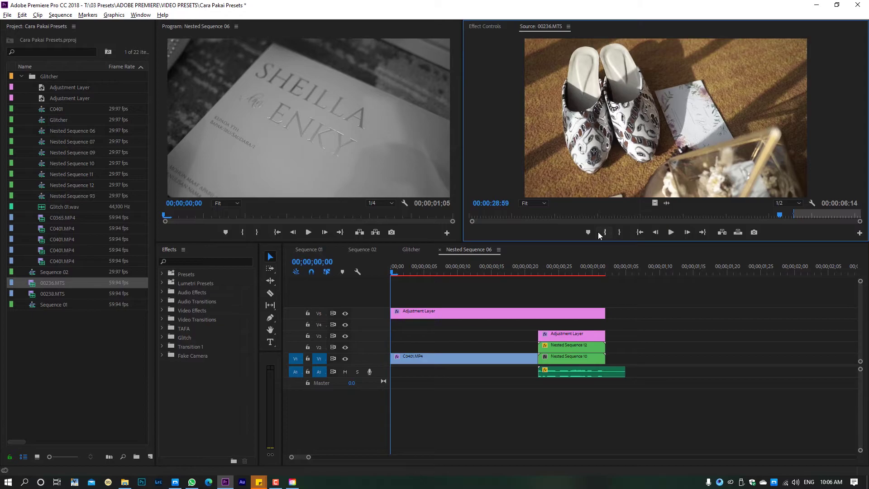
{"action": "left_click", "coordinate": [605, 232]}
{"action": "left_click", "coordinate": [787, 216]}
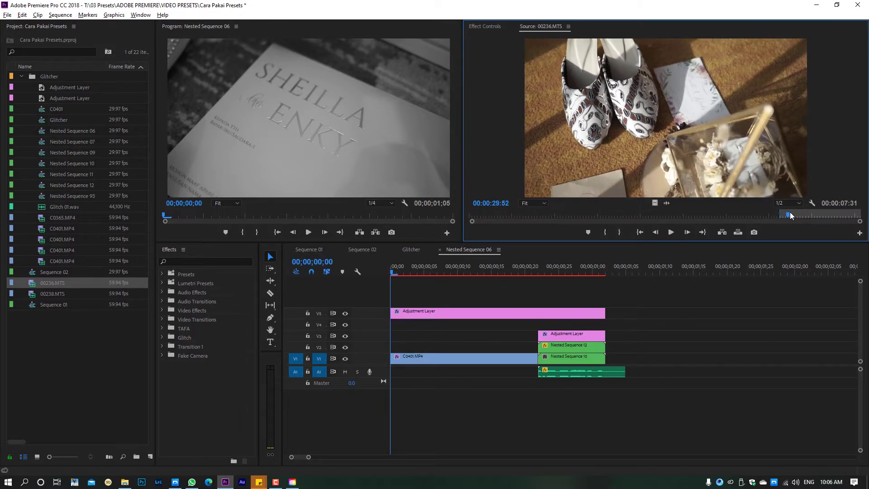
{"action": "left_click", "coordinate": [617, 226]}
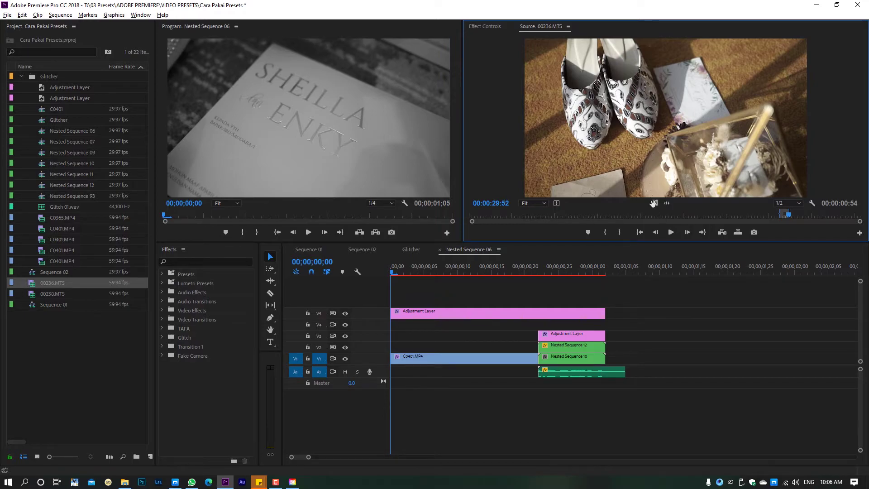
{"action": "left_click_drag", "start_coordinate": [653, 203], "coordinate": [396, 325]}
Step: Cut 00236.MTS where the nested clips begin, drop its tail, move it onto V1, and delete the V3 clip
{"action": "key", "text": "c"}
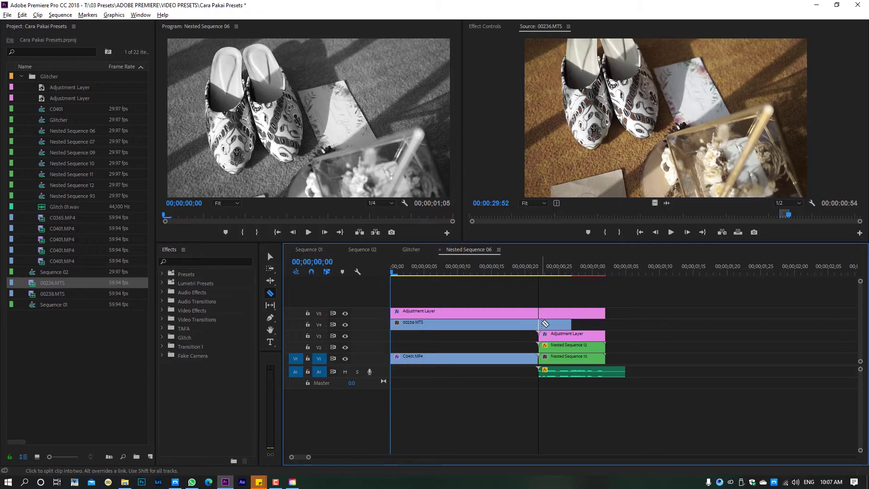
{"action": "left_click", "coordinate": [543, 324]}
{"action": "key", "text": "v"}
{"action": "key", "text": "Delete"}
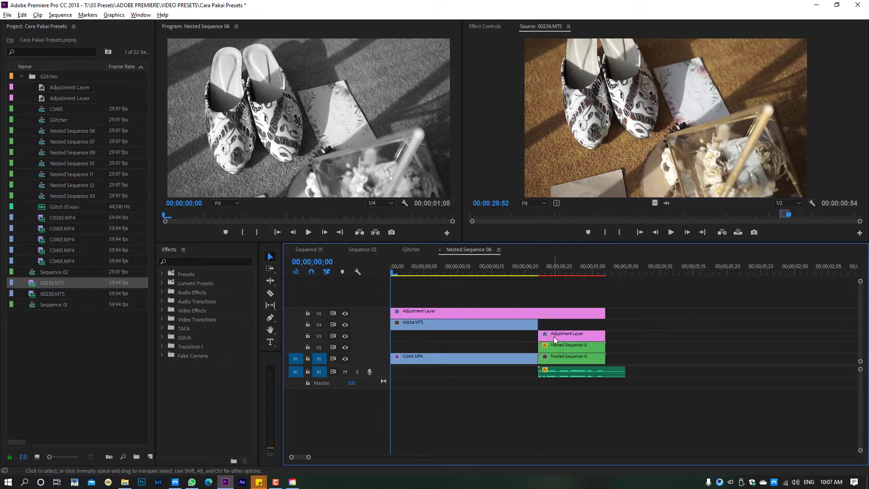
{"action": "left_click_drag", "start_coordinate": [463, 325], "coordinate": [459, 357]}
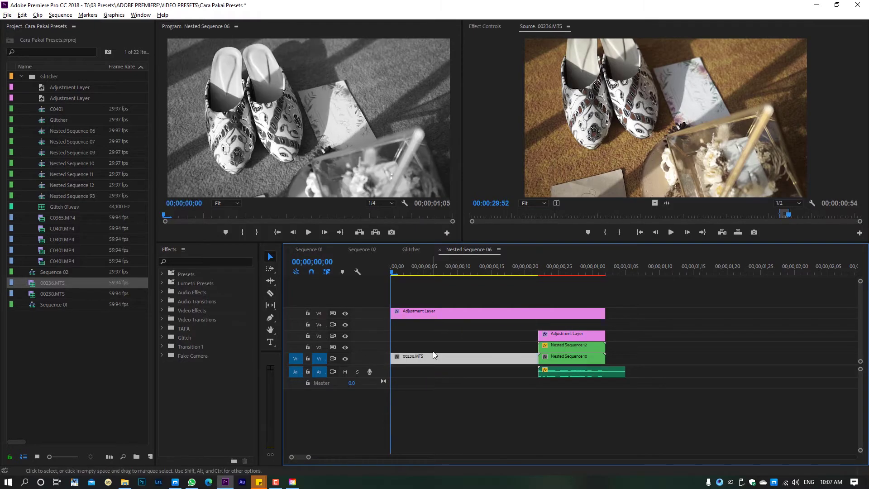
{"action": "key", "text": "Delete"}
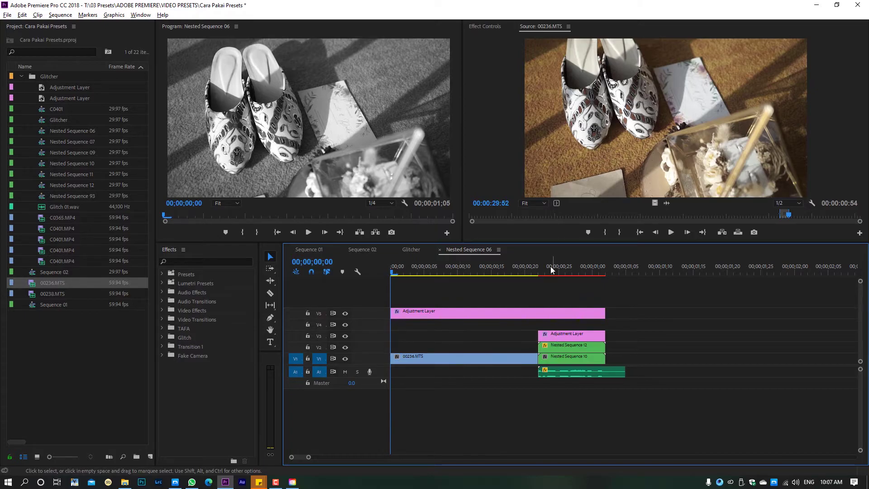
Step: Preview Nested Sequence 10, then open Nested Sequence 09 from inside it
{"action": "double_click", "coordinate": [555, 356]}
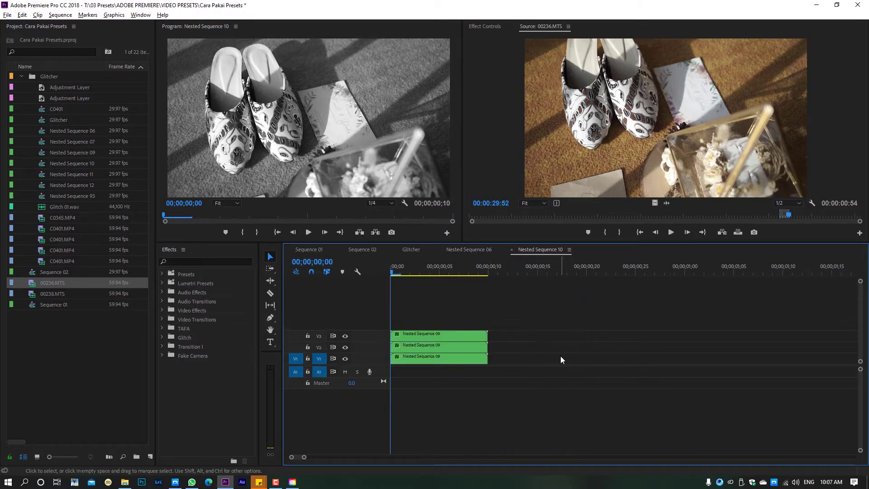
{"action": "key", "text": "space"}
{"action": "left_click", "coordinate": [409, 358]}
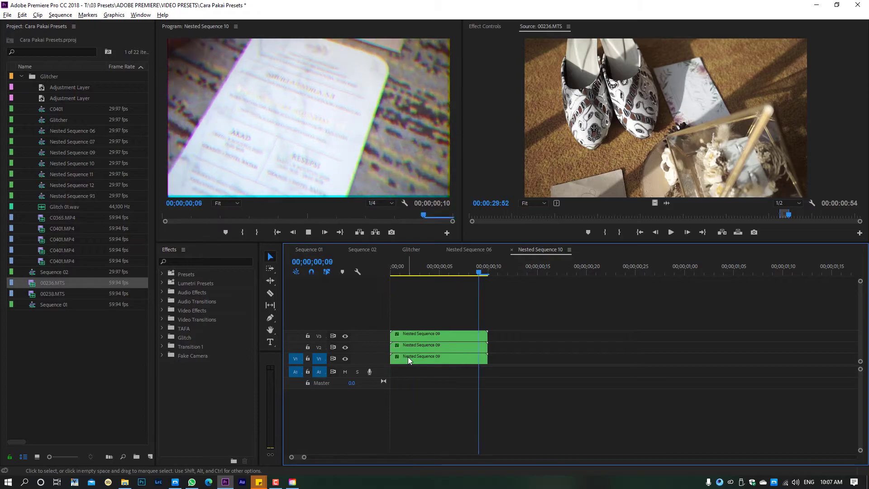
{"action": "double_click", "coordinate": [409, 356]}
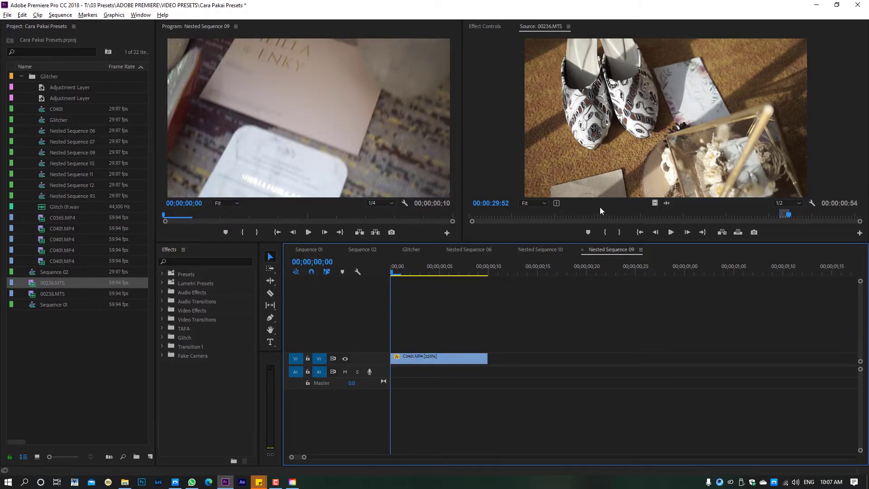
Step: Mark 00236.MTS from 06:30 to 08:17 and place it at the start of V2
{"action": "left_click_drag", "start_coordinate": [528, 213], "coordinate": [538, 213]}
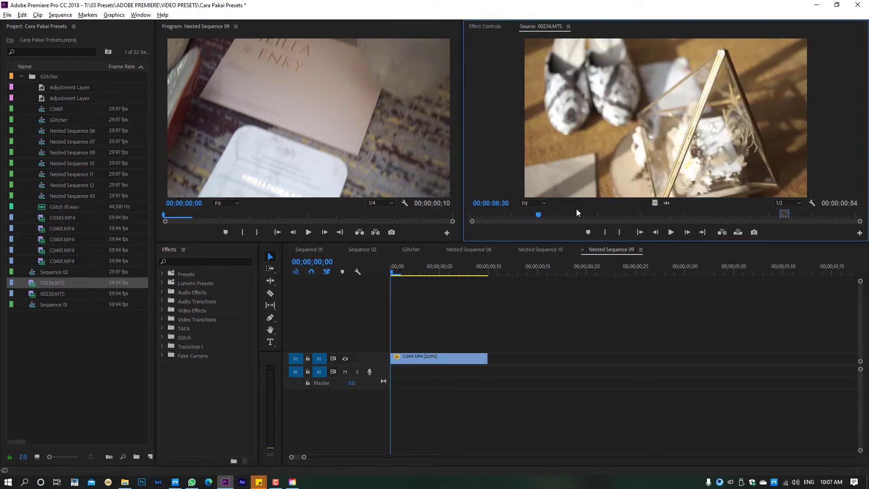
{"action": "left_click", "coordinate": [604, 232]}
{"action": "left_click_drag", "start_coordinate": [543, 215], "coordinate": [557, 212]}
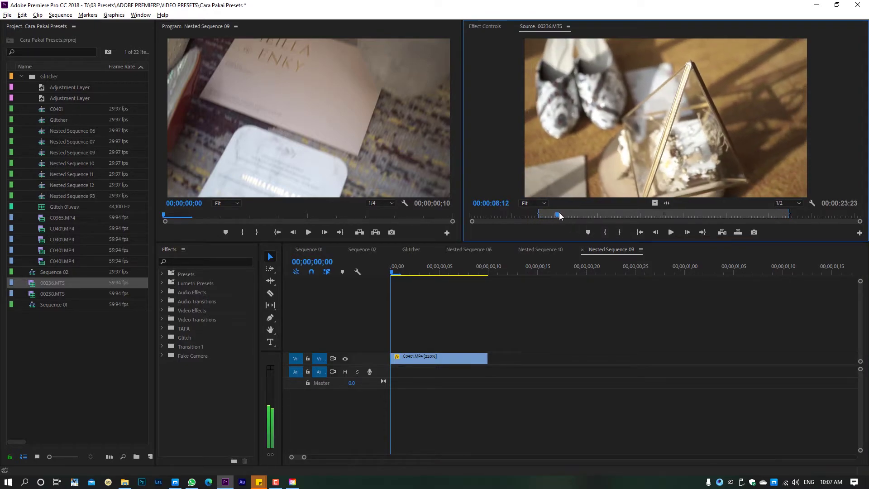
{"action": "key", "text": "o"}
{"action": "mouse_move", "coordinate": [654, 204]}
{"action": "left_mouse_down"}
{"action": "mouse_move", "coordinate": [474, 336]}
{"action": "mouse_move", "coordinate": [420, 347]}
{"action": "left_mouse_up"}
{"action": "left_click", "coordinate": [423, 362]}
Step: Rate-stretch 00236.MTS to match C0401.MP4's 10-frame length and play to check
{"action": "scroll", "coordinate": [426, 362], "scroll_direction": "up", "scroll_amount": 2}
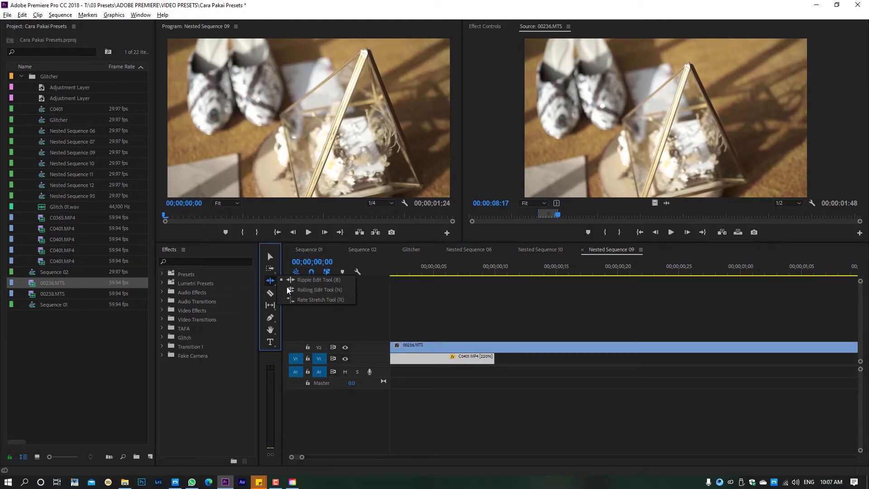
{"action": "left_click_drag", "start_coordinate": [271, 281], "coordinate": [312, 300]}
{"action": "scroll", "coordinate": [569, 350], "scroll_direction": "down", "scroll_amount": 2}
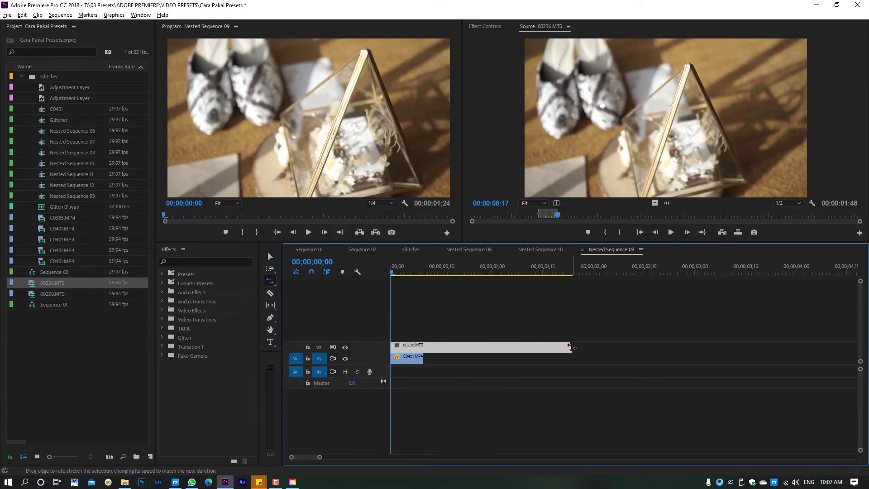
{"action": "left_click_drag", "start_coordinate": [569, 351], "coordinate": [423, 347]}
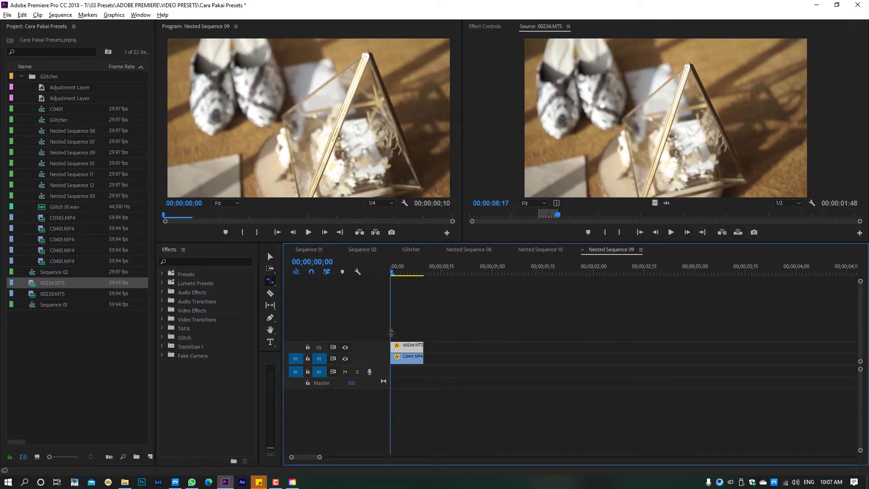
{"action": "key", "text": "space"}
Step: Move 00236.MTS down onto V1 over C0401.MP4, then close Nested Sequence 09
{"action": "key", "text": "v"}
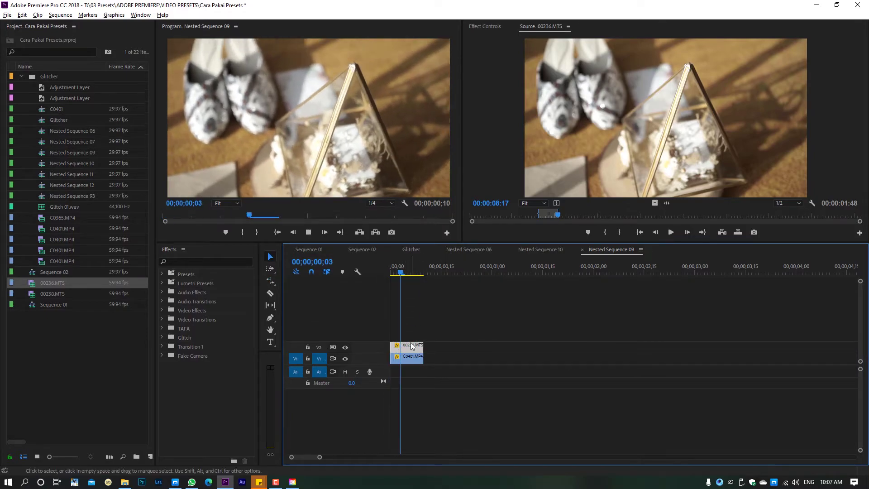
{"action": "left_click_drag", "start_coordinate": [412, 346], "coordinate": [410, 362]}
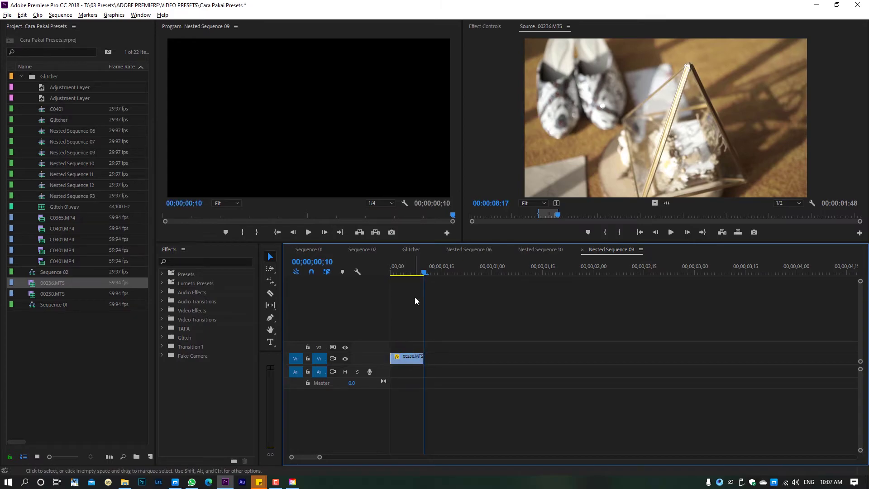
{"action": "left_click", "coordinate": [416, 271]}
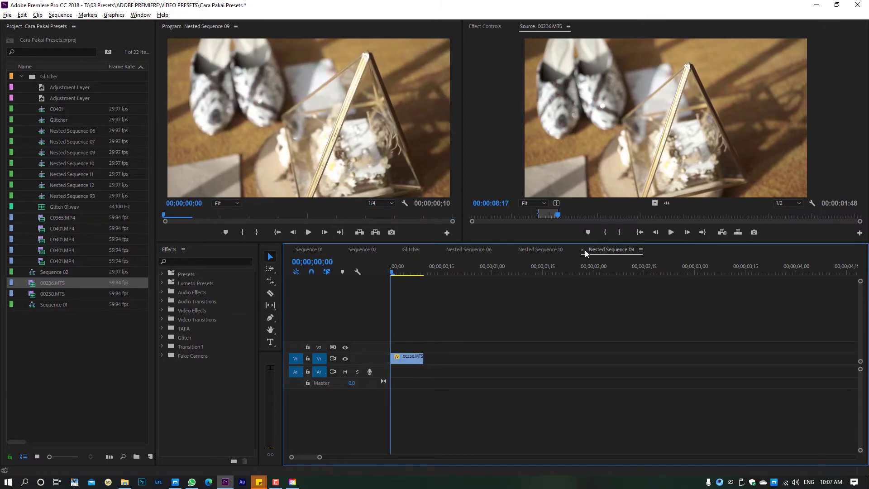
{"action": "left_click", "coordinate": [582, 249]}
Step: Close Nested Sequence 10, open Nested Sequence 12 then 11, playhead at 00;00;06;15
{"action": "left_click", "coordinate": [512, 248]}
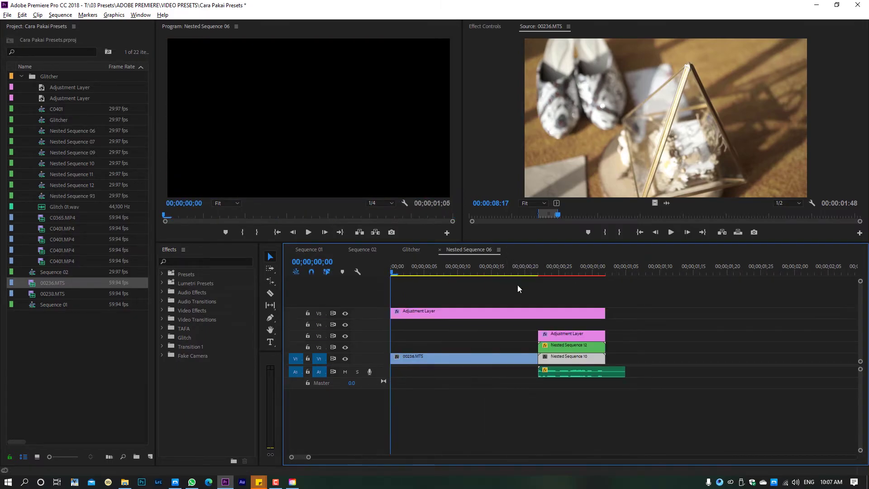
{"action": "left_click_drag", "start_coordinate": [540, 266], "coordinate": [584, 281]}
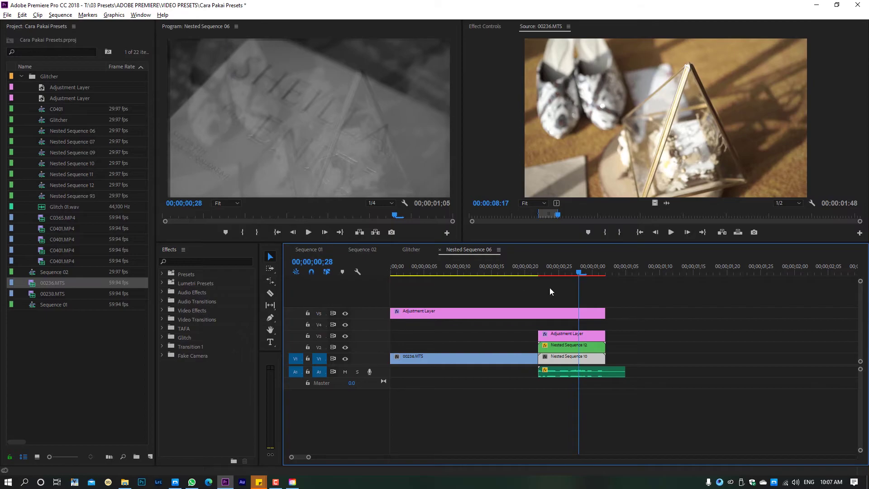
{"action": "double_click", "coordinate": [569, 344]}
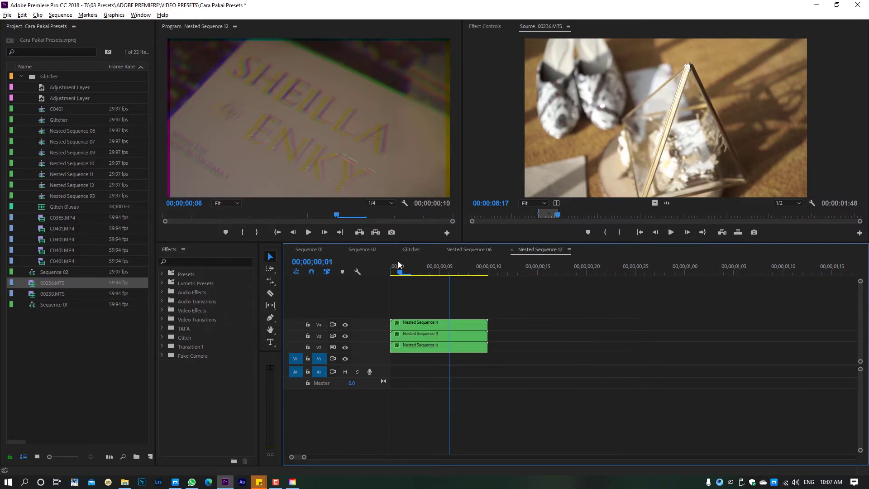
{"action": "double_click", "coordinate": [417, 323]}
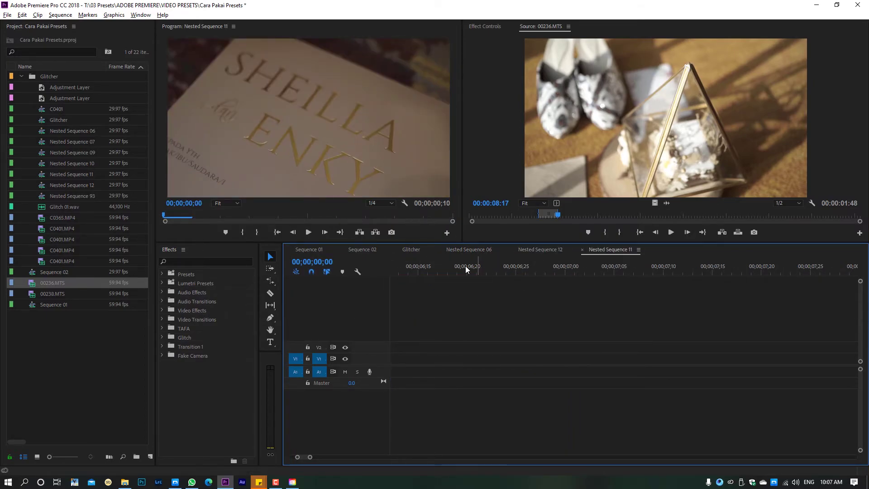
{"action": "left_click", "coordinate": [417, 269]}
Step: Load 00238.MTS with a 00:00:01:32 span marked, then open Nested Sequence 07
{"action": "double_click", "coordinate": [26, 294]}
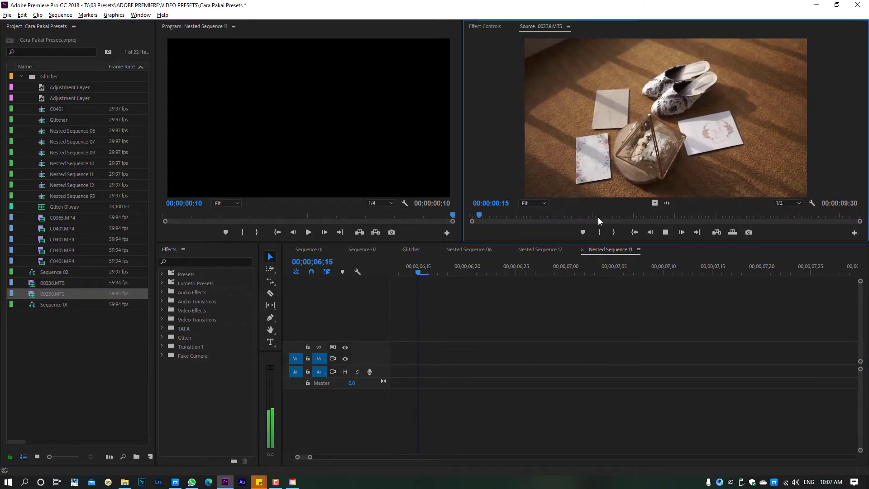
{"action": "key", "text": "o"}
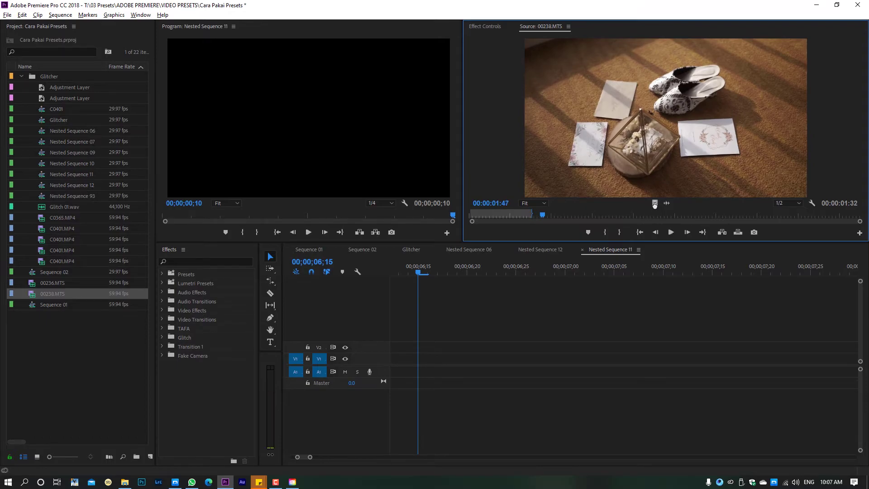
{"action": "key", "text": "space"}
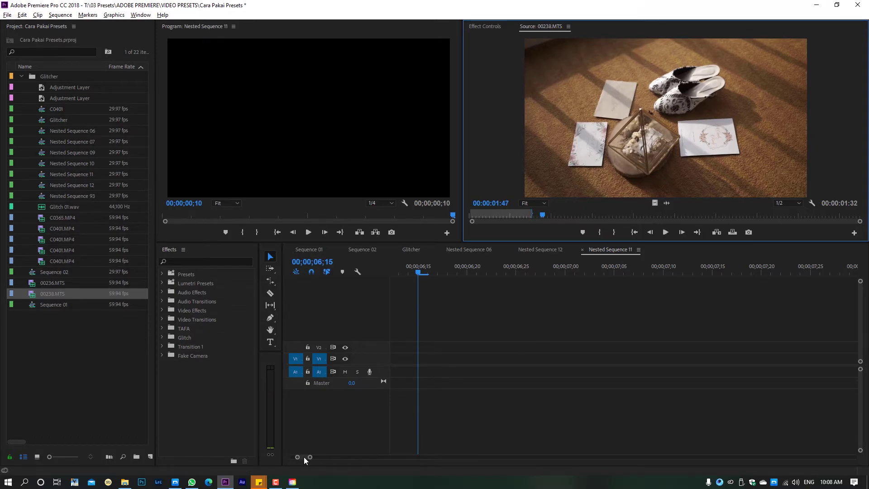
{"action": "left_click_drag", "start_coordinate": [300, 458], "coordinate": [279, 456]}
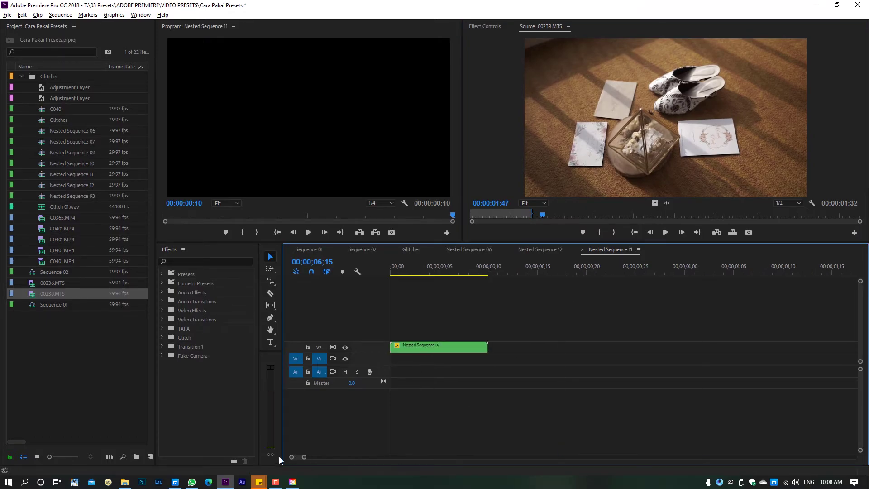
{"action": "double_click", "coordinate": [443, 345]}
Step: Place 00238.MTS video on V2 above the C0401.MP4 placeholder
{"action": "key", "text": "equal"}
{"action": "key", "text": "equal"}
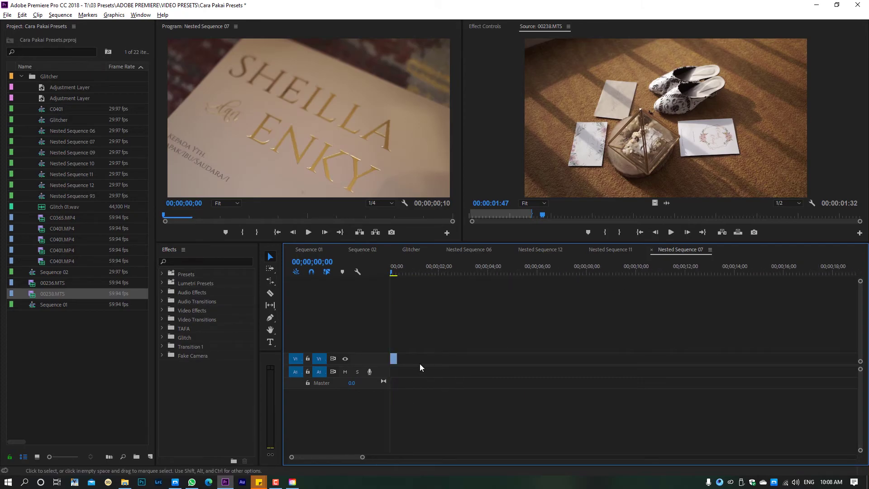
{"action": "key", "text": "equal"}
{"action": "key", "text": "equal"}
{"action": "key", "text": "equal"}
{"action": "key", "text": "equal"}
{"action": "left_click", "coordinate": [427, 358]}
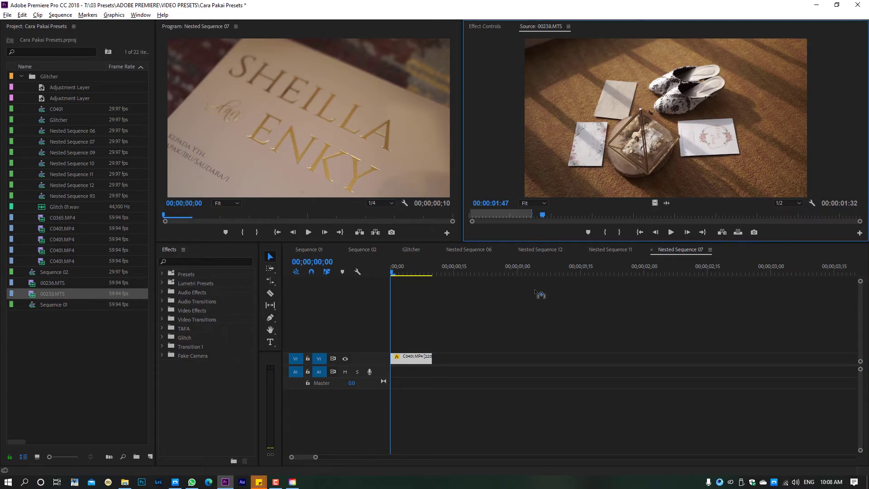
{"action": "left_click_drag", "start_coordinate": [655, 203], "coordinate": [392, 339]}
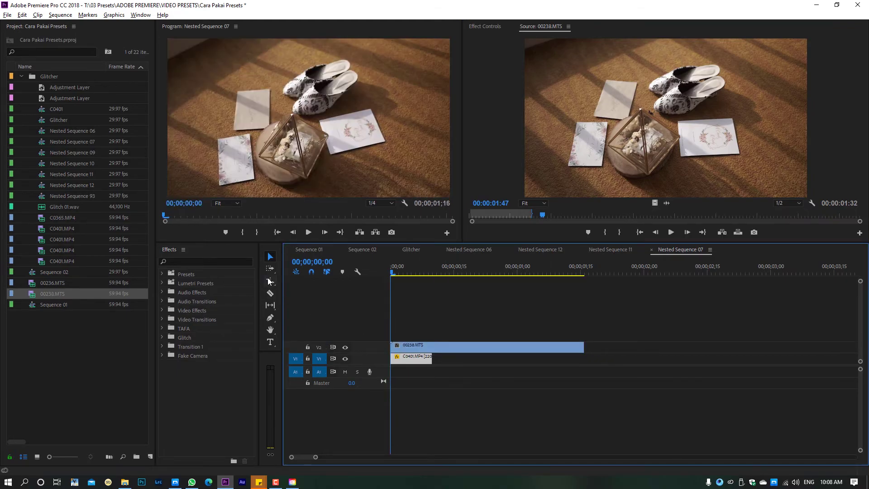
Step: Rate-stretch 00238.MTS to end with C0401, move it onto V1, and close Nested Sequence 07
{"action": "left_click_drag", "start_coordinate": [269, 281], "coordinate": [312, 299]}
{"action": "left_click", "coordinate": [578, 345]}
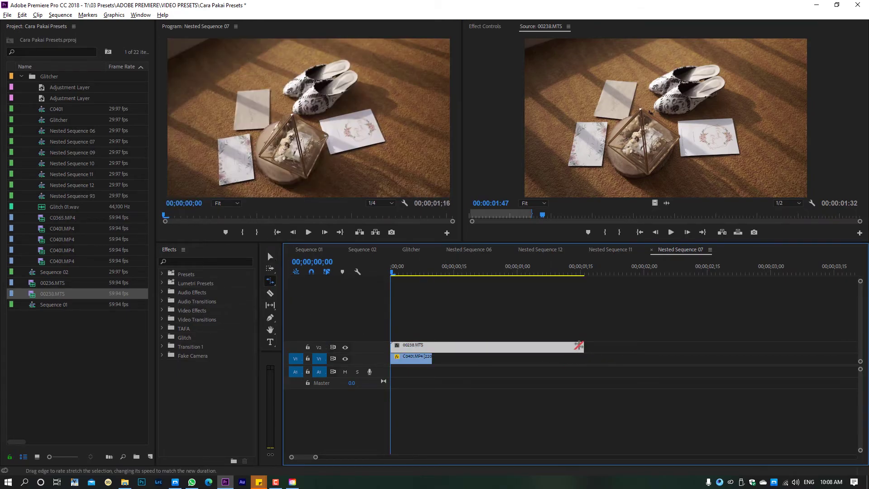
{"action": "mouse_move", "coordinate": [579, 346]}
{"action": "left_mouse_down"}
{"action": "mouse_move", "coordinate": [430, 365]}
{"action": "mouse_move", "coordinate": [421, 358]}
{"action": "left_mouse_up"}
{"action": "key", "text": "v"}
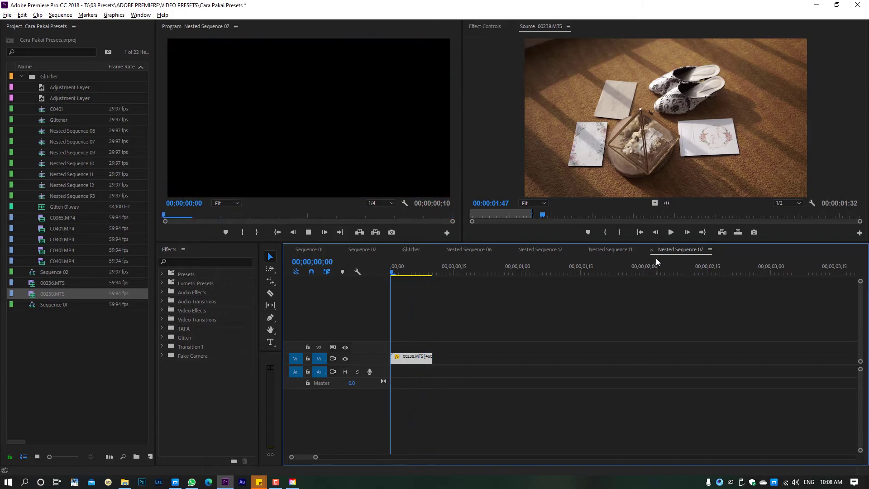
{"action": "key", "text": "ctrl+w"}
Step: Close the Nested Sequence 06, 12 and 11 timelines
{"action": "left_click", "coordinate": [530, 250]}
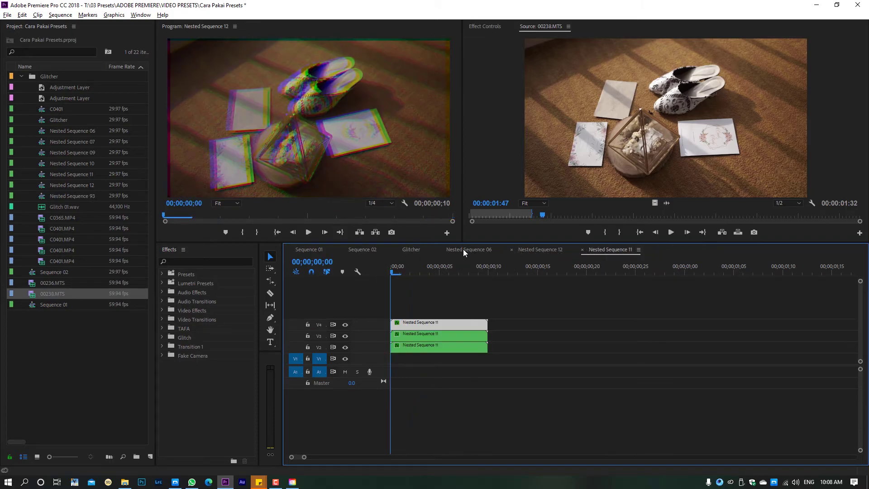
{"action": "left_click", "coordinate": [440, 249]}
{"action": "left_click", "coordinate": [439, 249]}
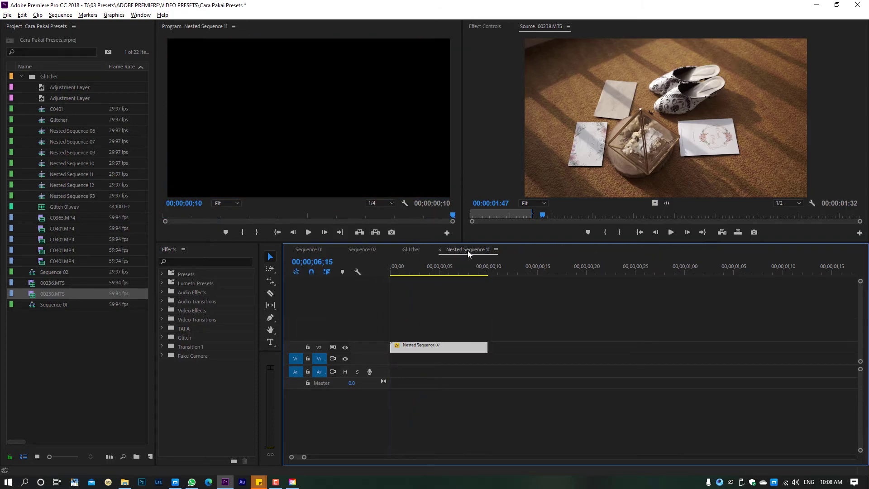
{"action": "left_click", "coordinate": [440, 249]}
{"action": "left_click", "coordinate": [368, 249]}
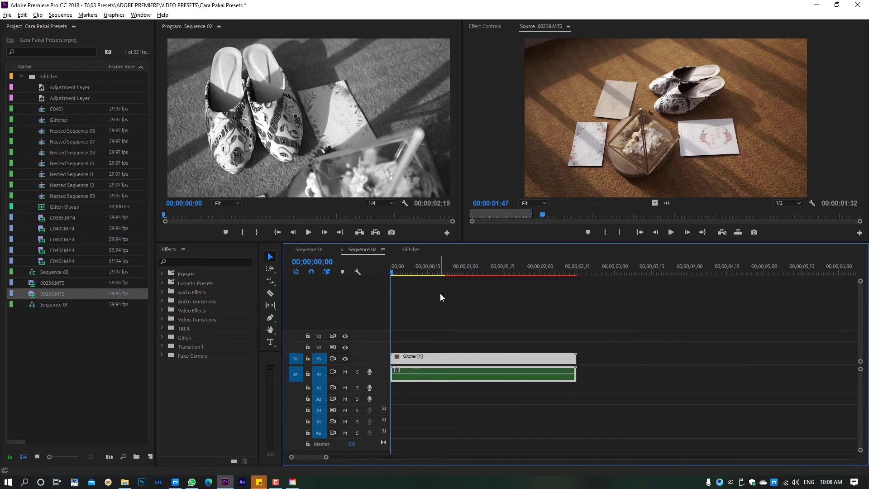
Step: Render Sequence 02 in to out, then stop playback at the start
{"action": "left_click", "coordinate": [55, 14]}
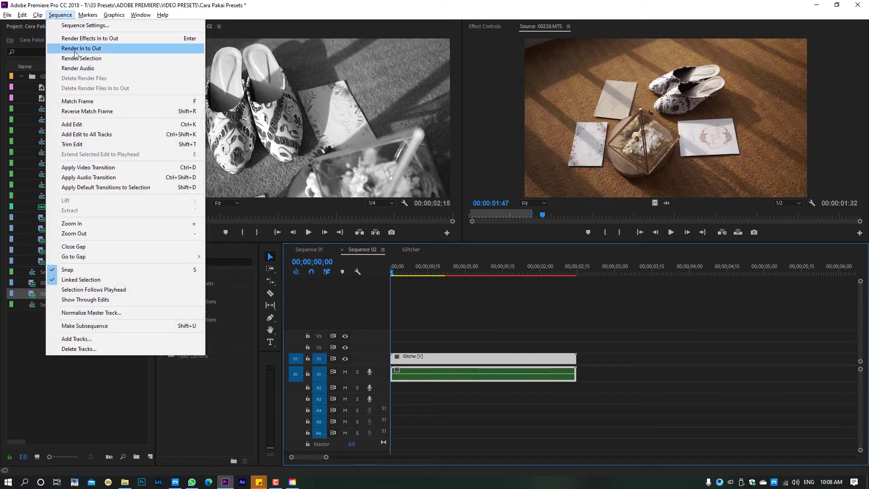
{"action": "left_click", "coordinate": [72, 47]}
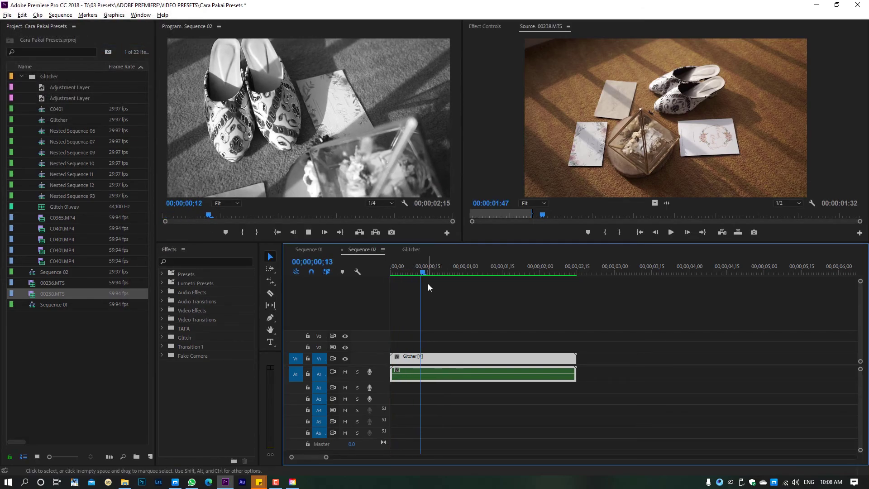
{"action": "left_click", "coordinate": [388, 266]}
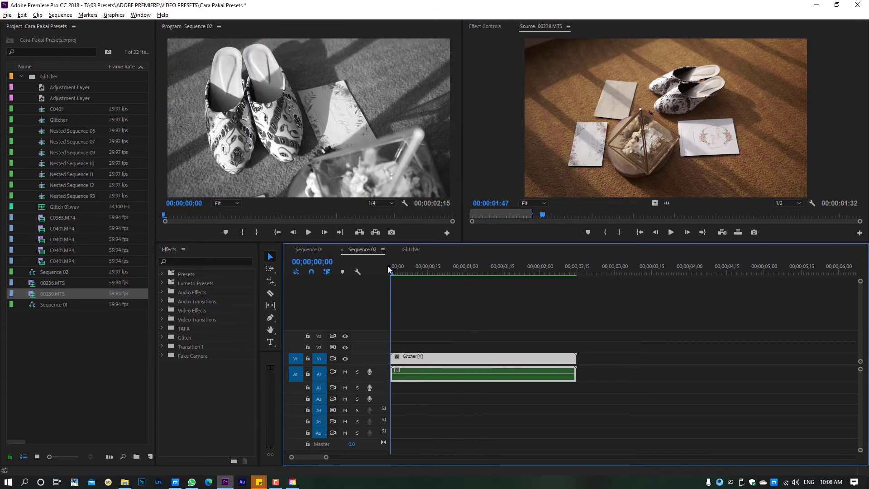
Step: Open the Glitcher sequence and clear the clip selections
{"action": "double_click", "coordinate": [474, 378]}
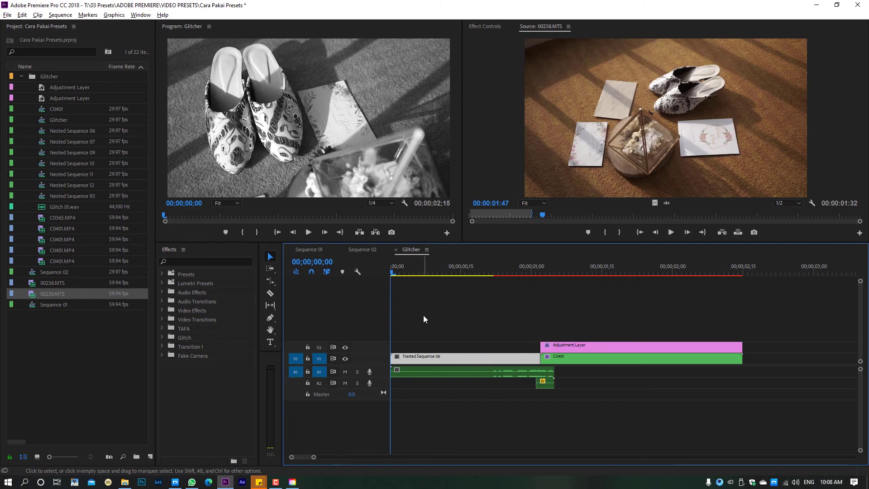
{"action": "left_click", "coordinate": [85, 347]}
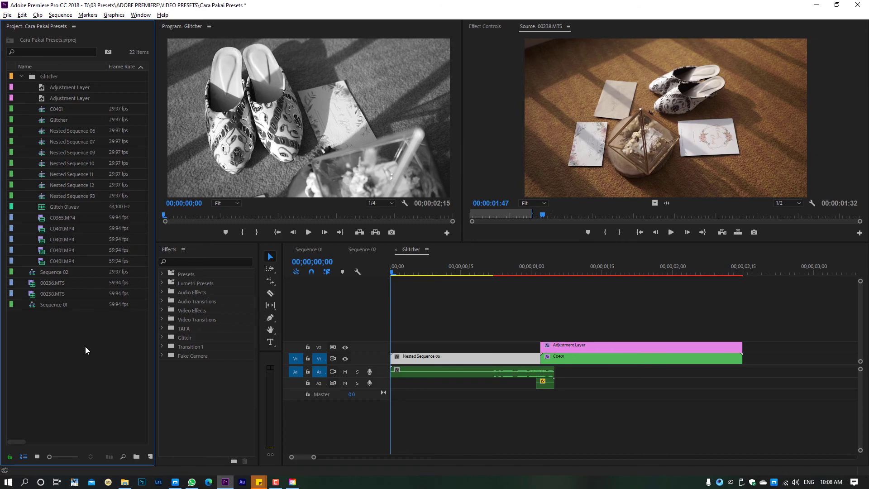
{"action": "left_click", "coordinate": [516, 335]}
{"action": "left_click", "coordinate": [441, 272]}
Step: Play the Glitcher sequence from the start to preview the slippers footage
{"action": "key", "text": "Home"}
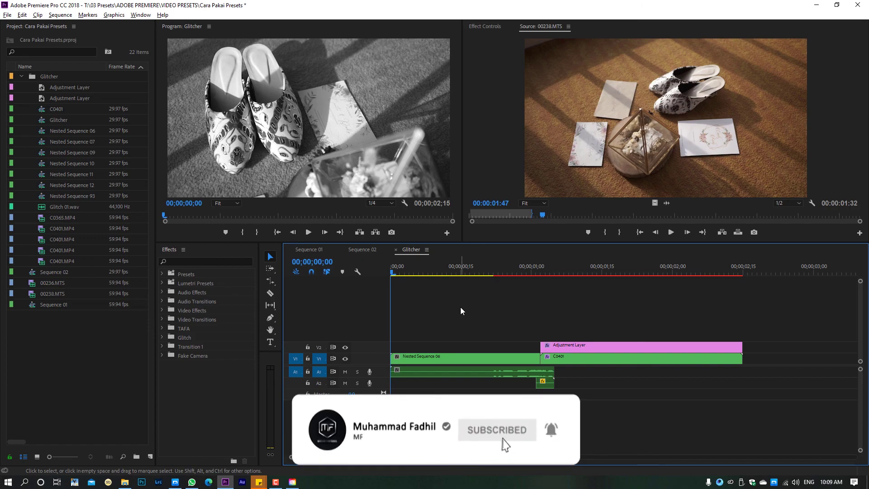
{"action": "key", "text": "space"}
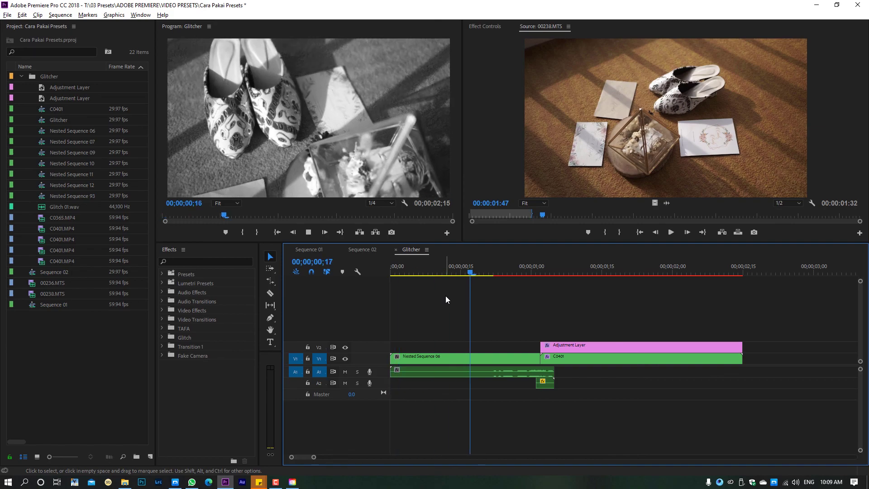
{"action": "left_click", "coordinate": [503, 268]}
{"action": "key", "text": "space"}
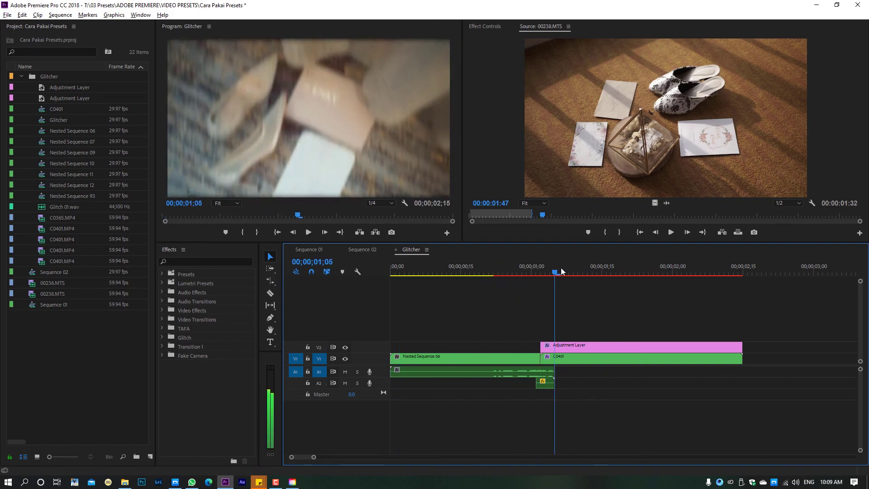